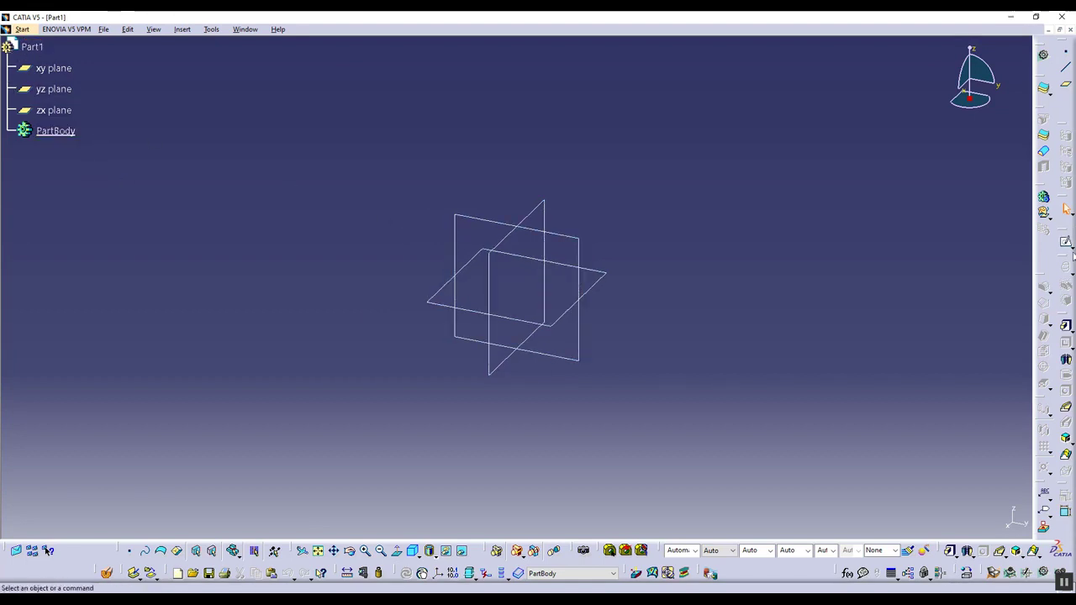
Start a new sketch in the empty Part1, leaving it waiting for a plane
left_click(1066, 244)
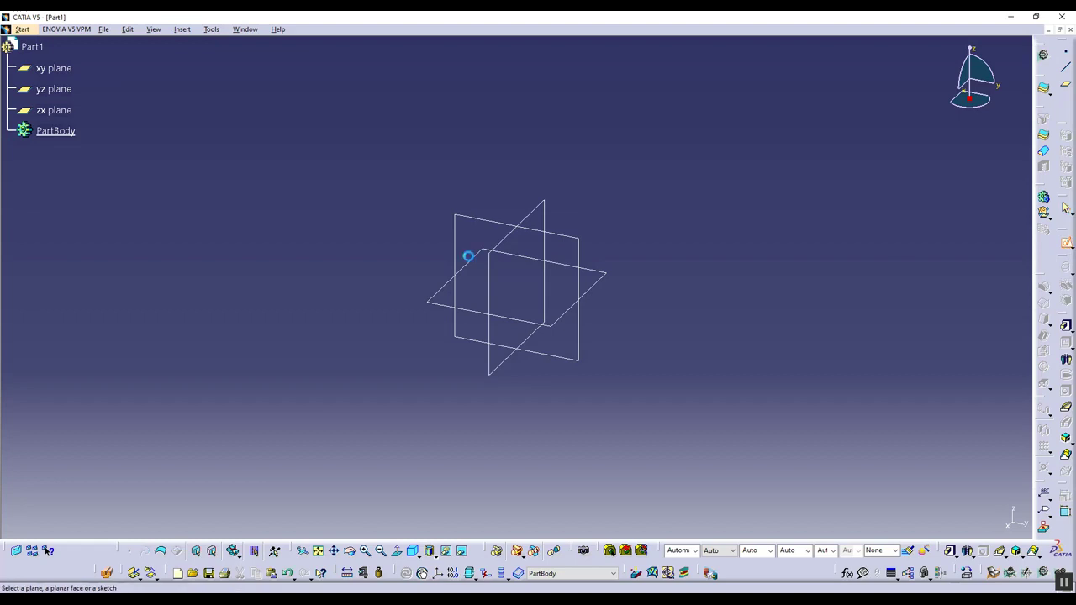
On the yz plane, sketch a centered square rectangle about the origin
left_click(579, 244)
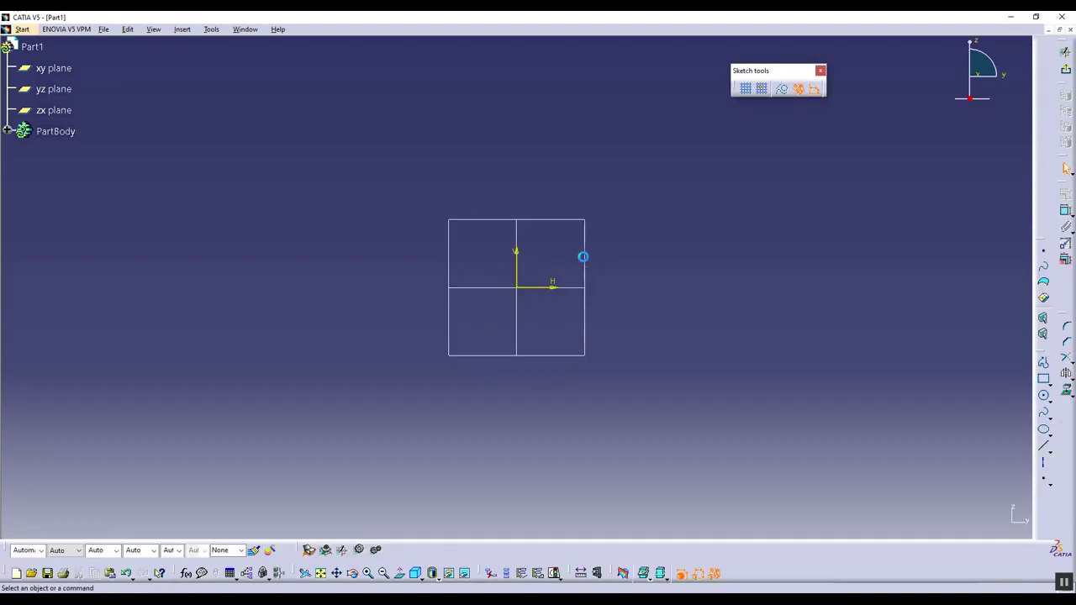
left_click(1050, 384)
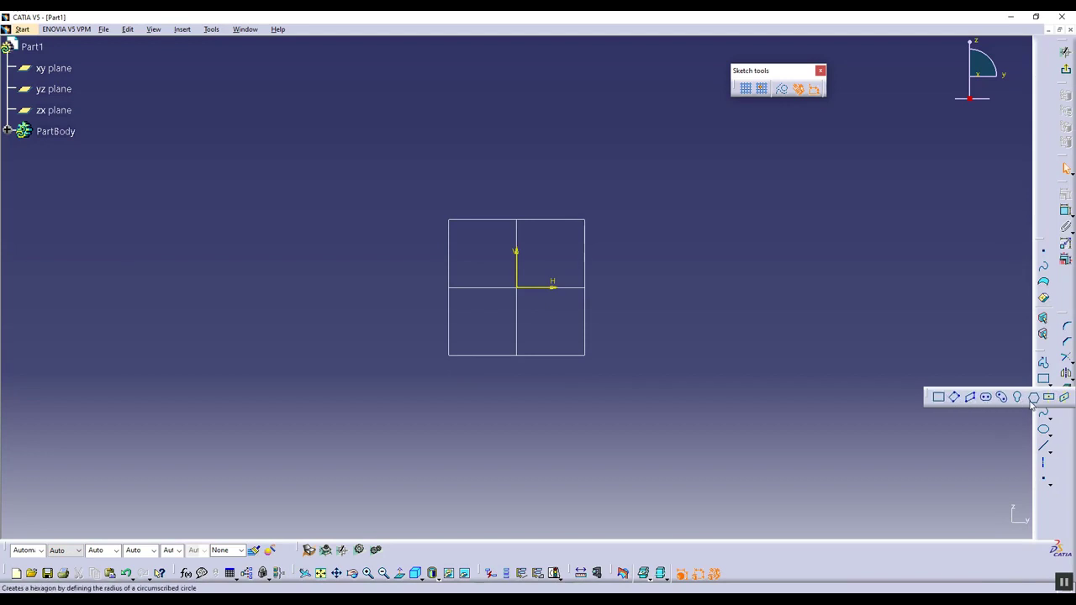
left_click(1052, 400)
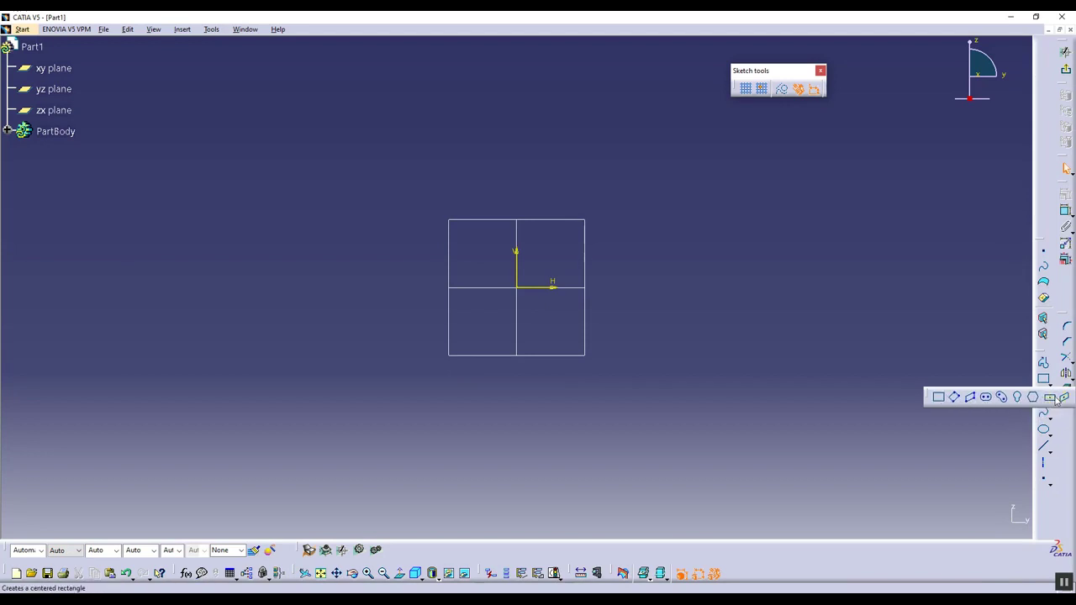
left_click(517, 288)
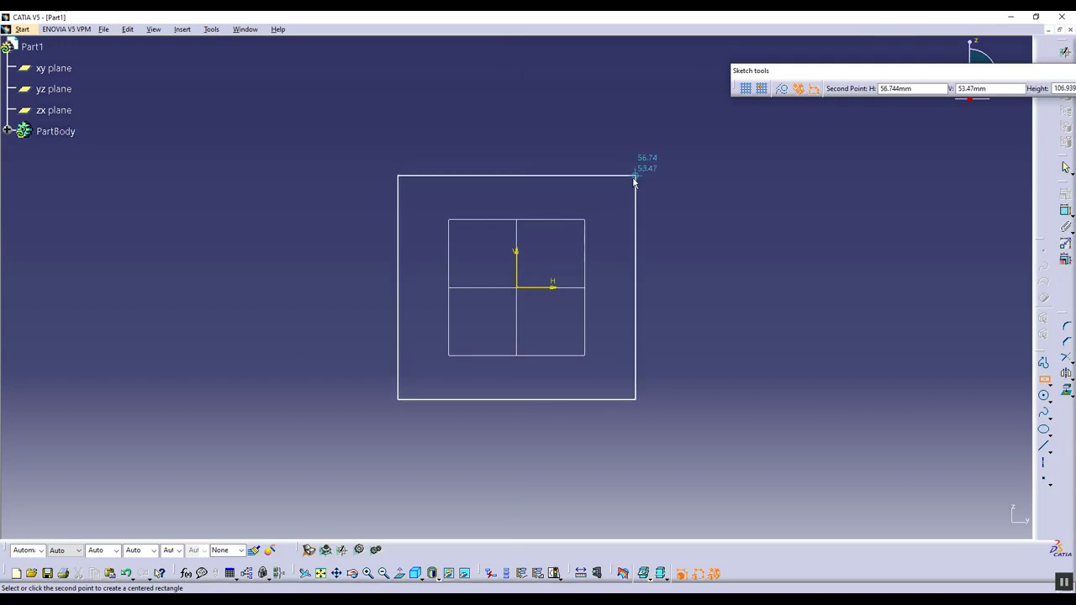
left_click(632, 179)
Pad the square sketch 20 mm into the solid plate Pad.1
left_click(1065, 69)
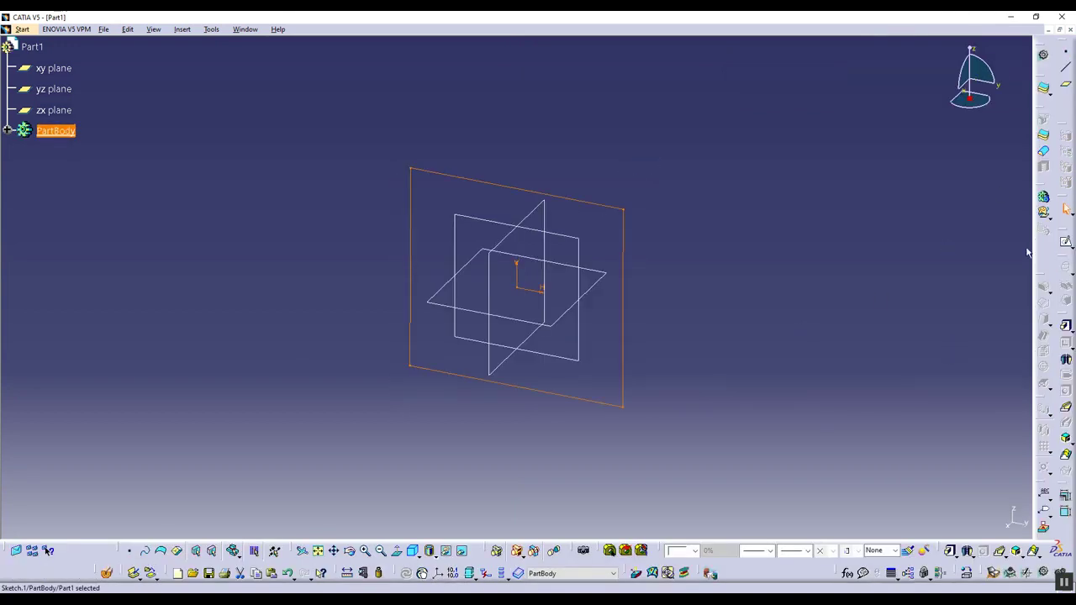
left_click(1043, 302)
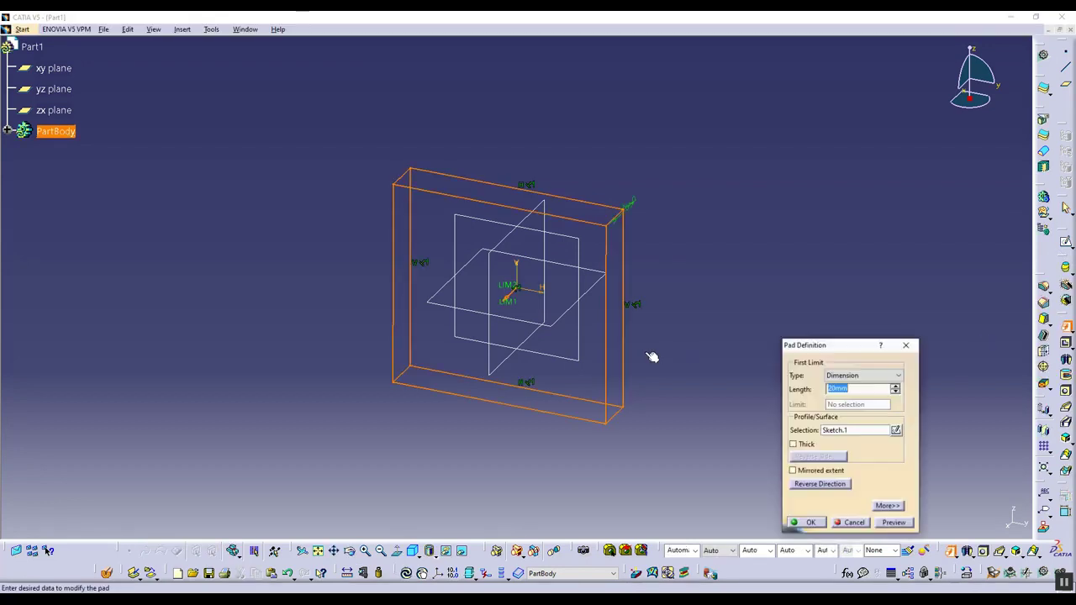
left_click(810, 523)
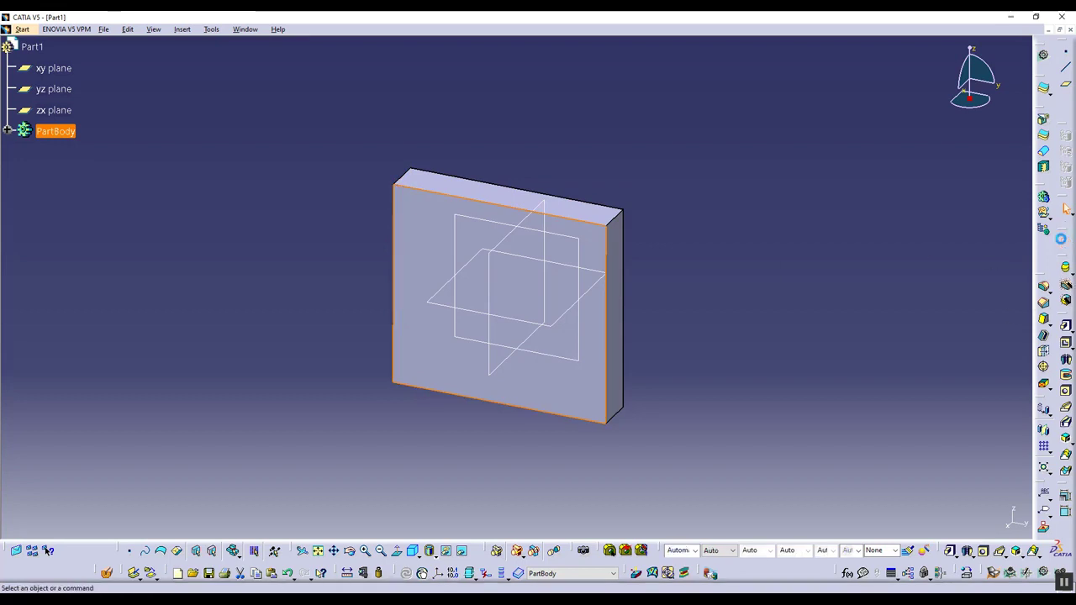
left_click(1065, 241)
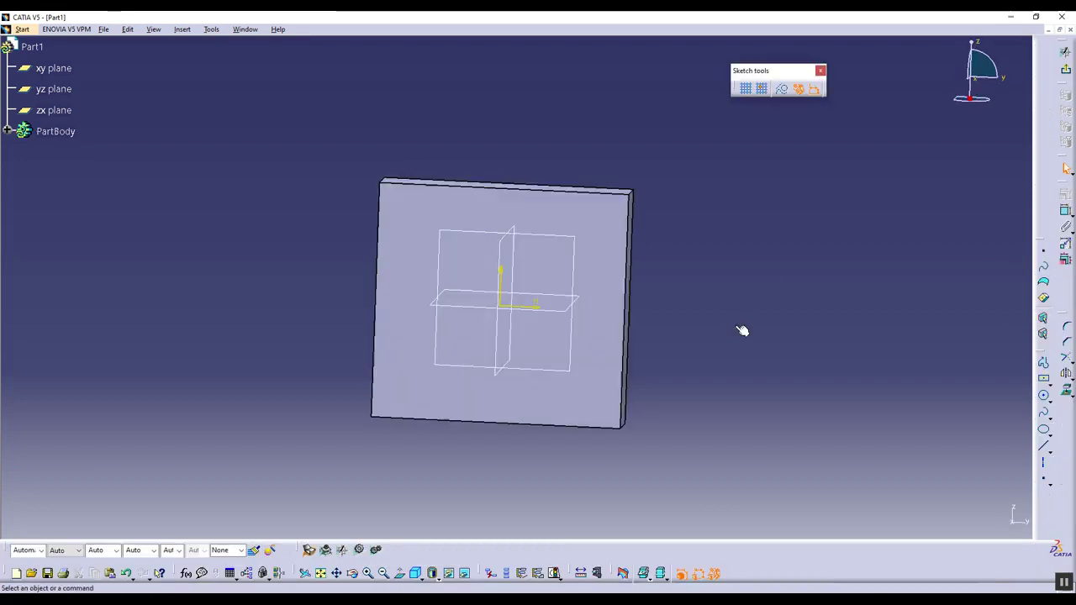
Sketch a circle centred on the origin and pad it 30 mm into boss Pad.2
left_click(1044, 397)
left_click(497, 311)
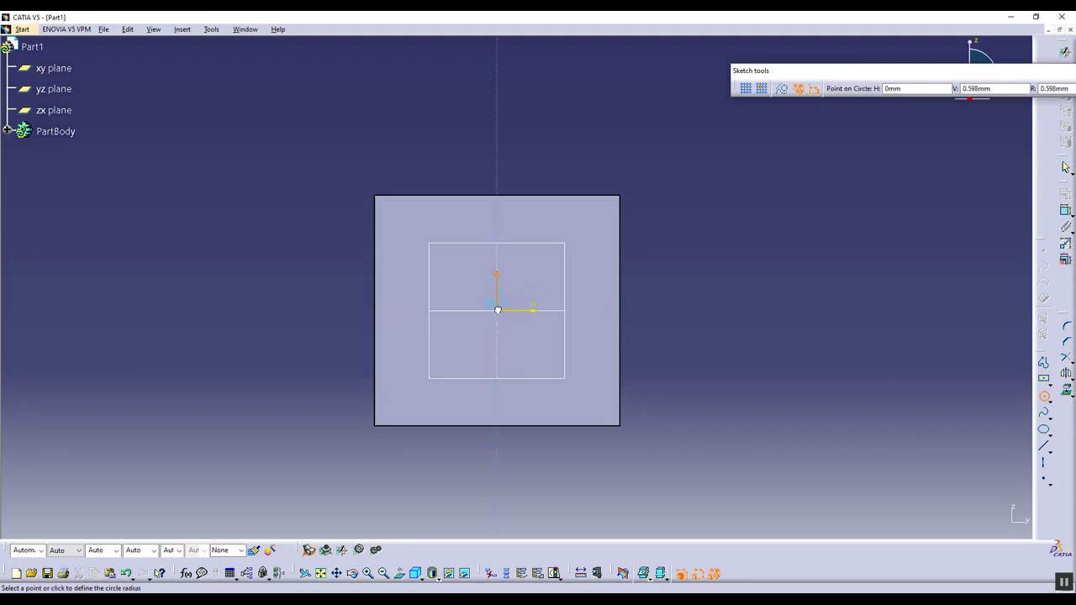
left_click(546, 252)
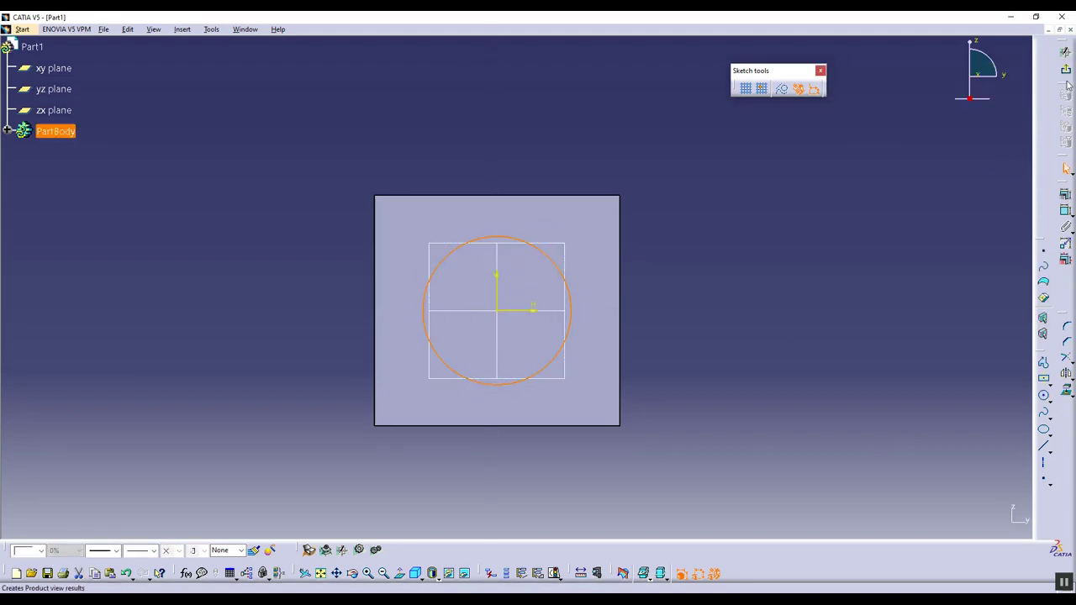
left_click(1065, 52)
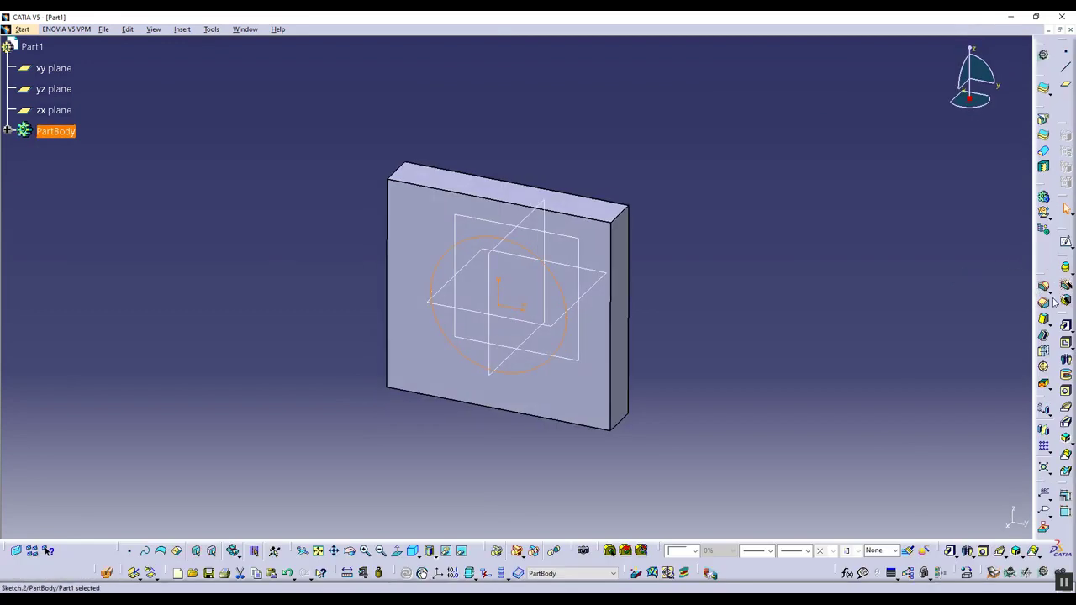
left_click(1043, 320)
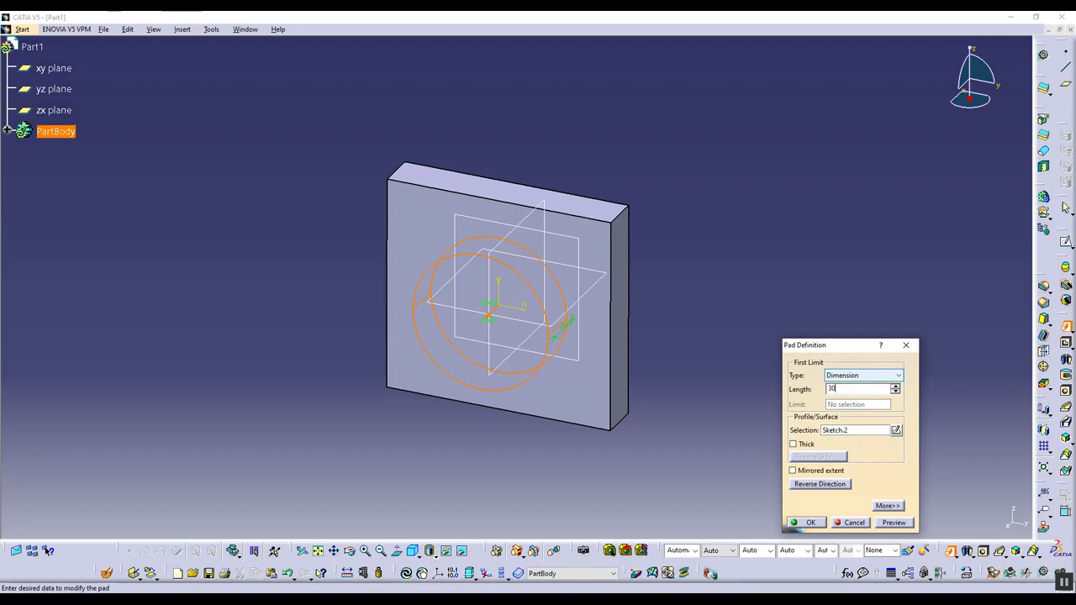
key("Return")
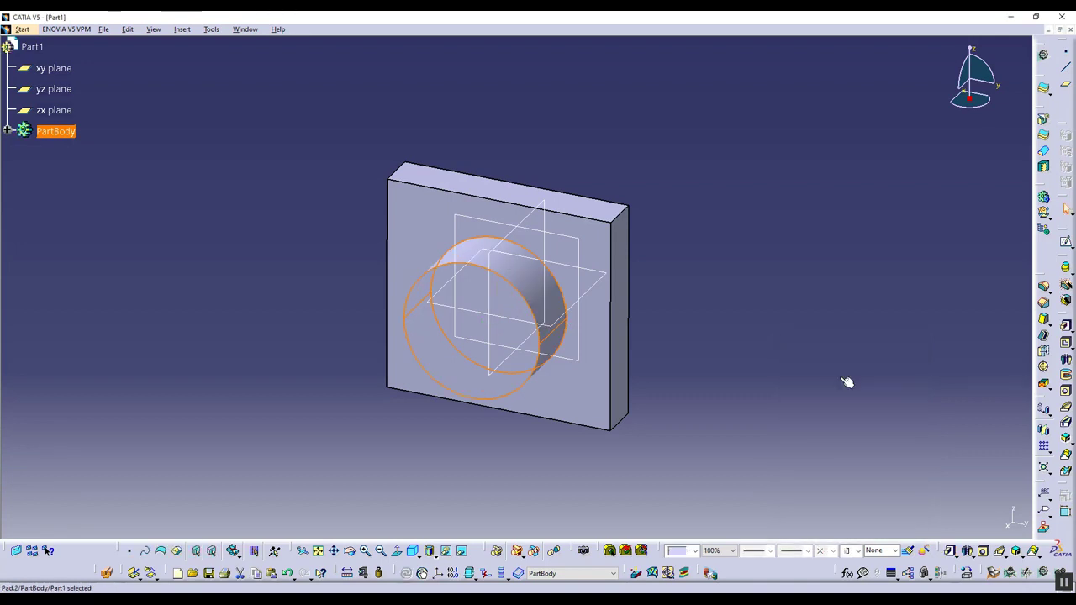
left_click(779, 319)
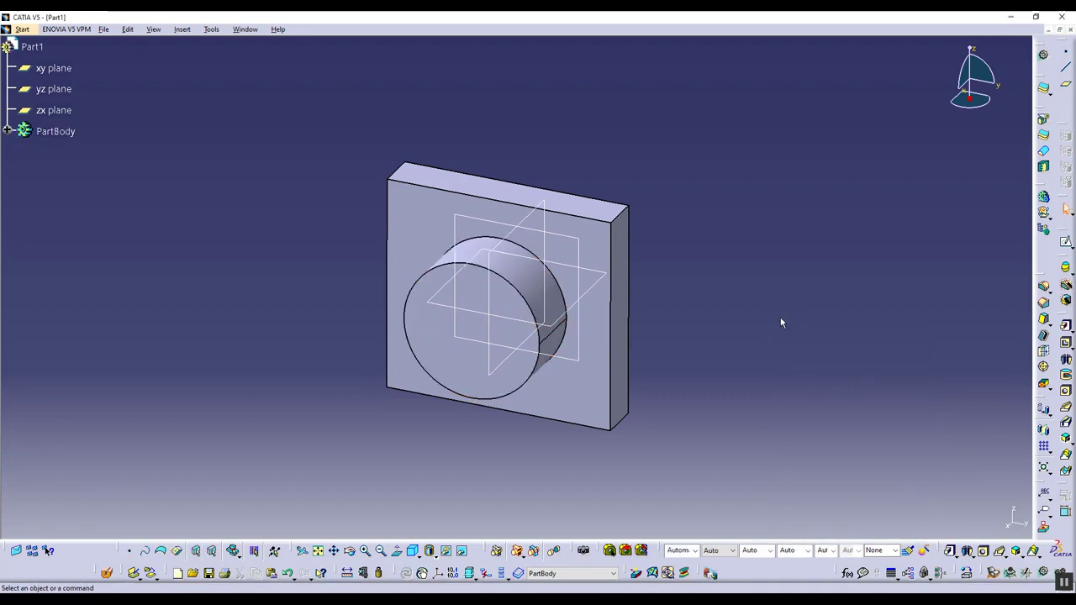
Open a sketch on the boss's front face and place a circle centre near the top-left corner
left_click(454, 348)
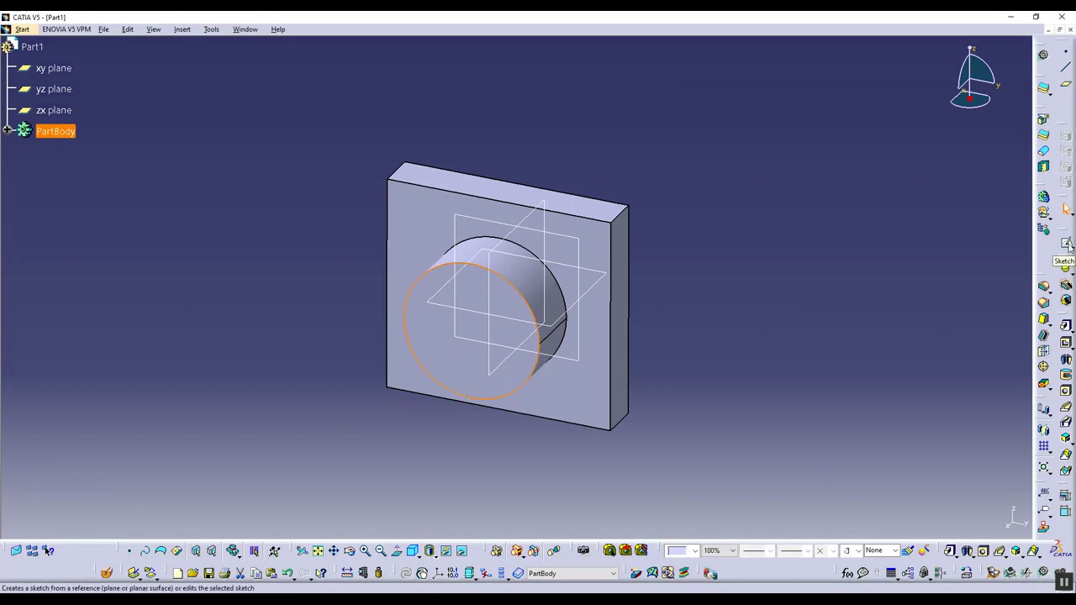
left_click(1067, 243)
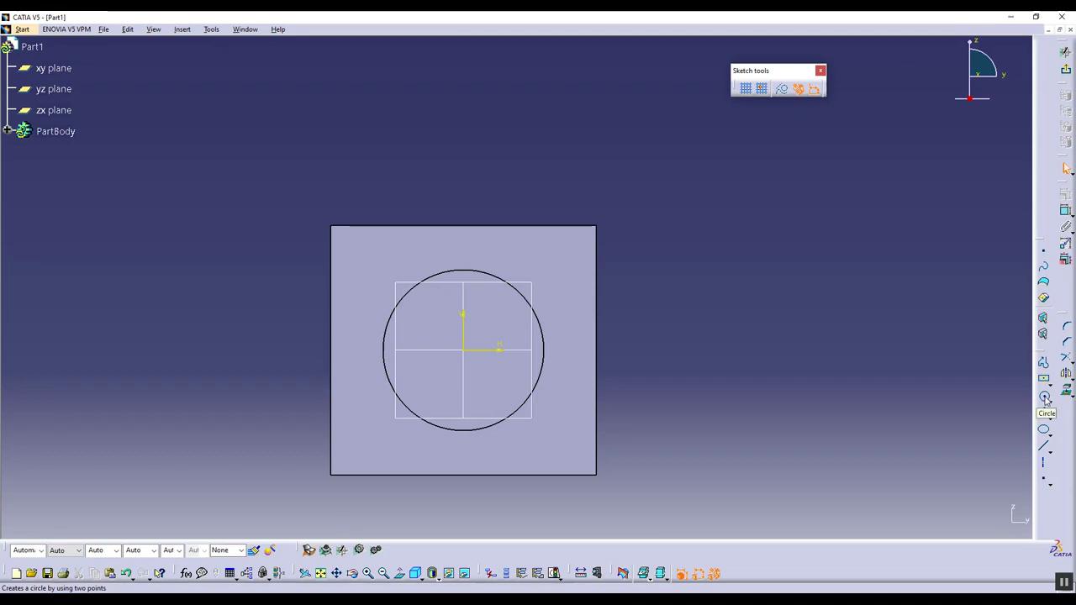
left_click(1044, 400)
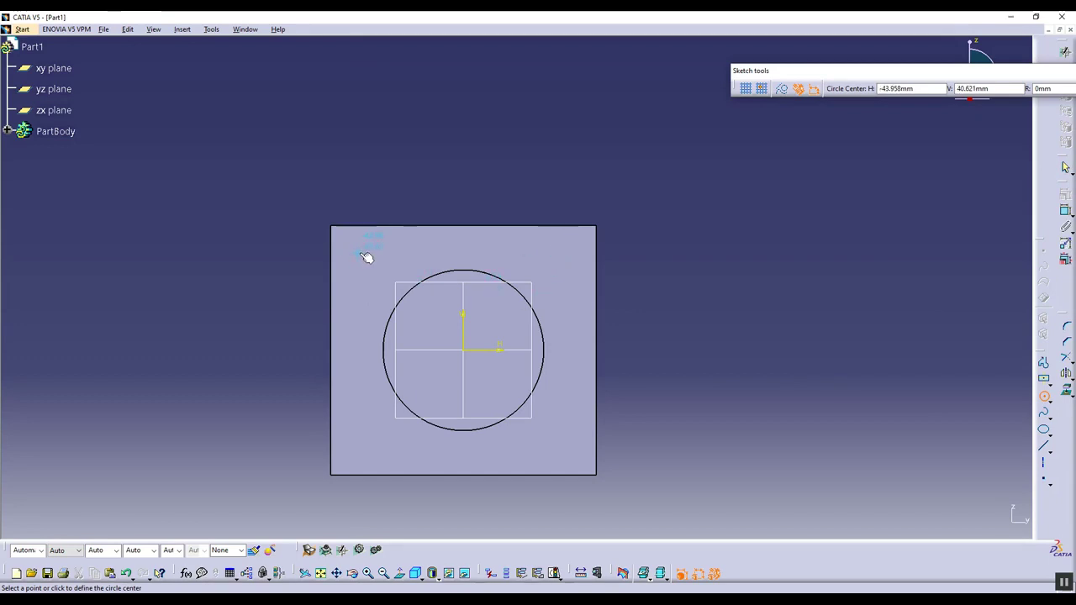
left_click(355, 254)
Size the small corner circle and dimension it to a 10 mm diameter
left_click(366, 250)
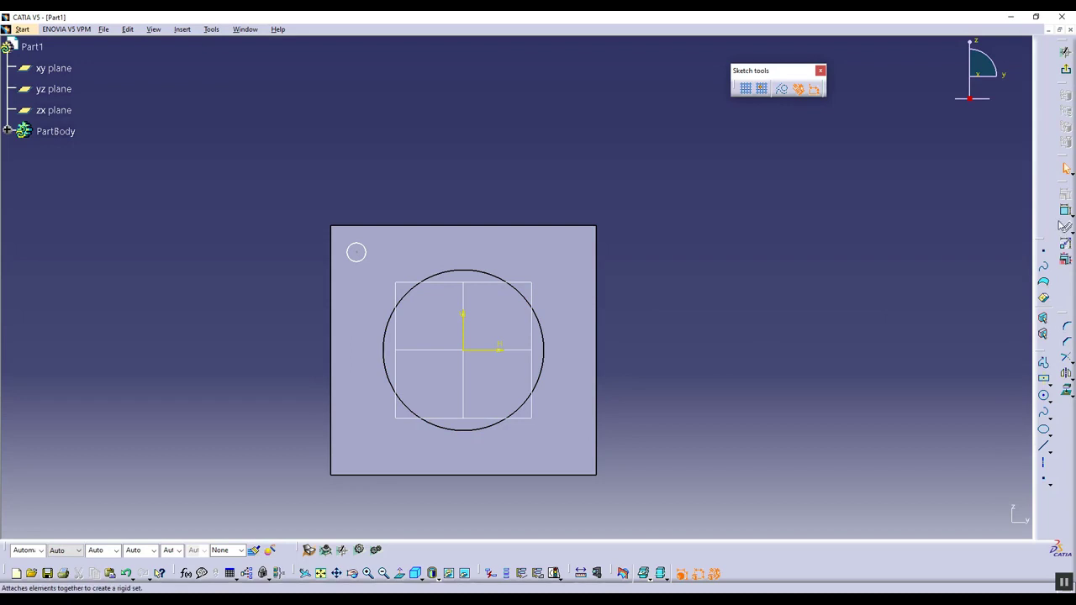
left_click(356, 252)
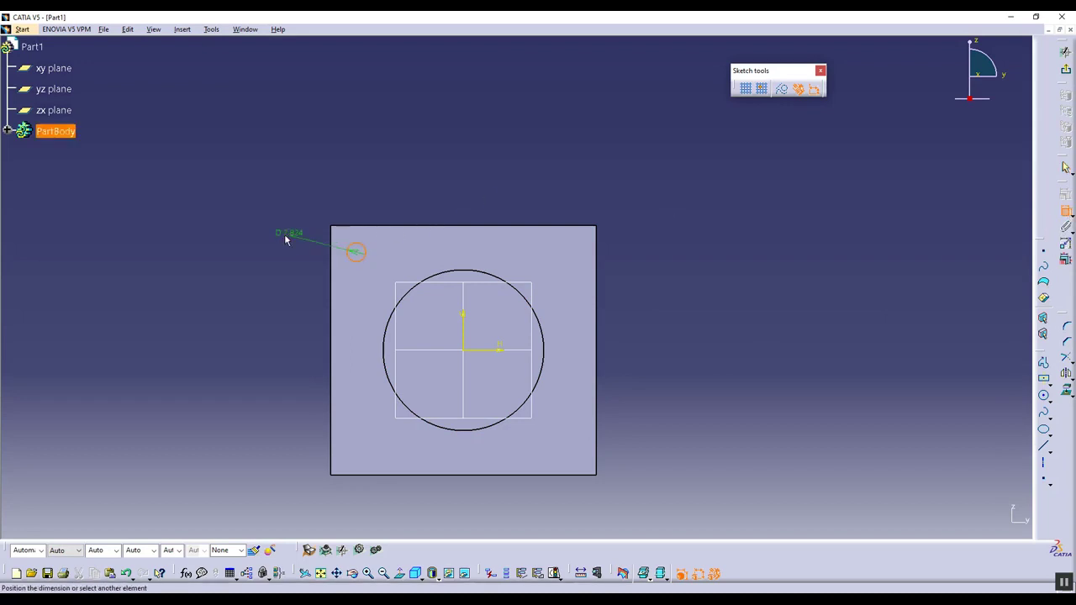
double_click(290, 232)
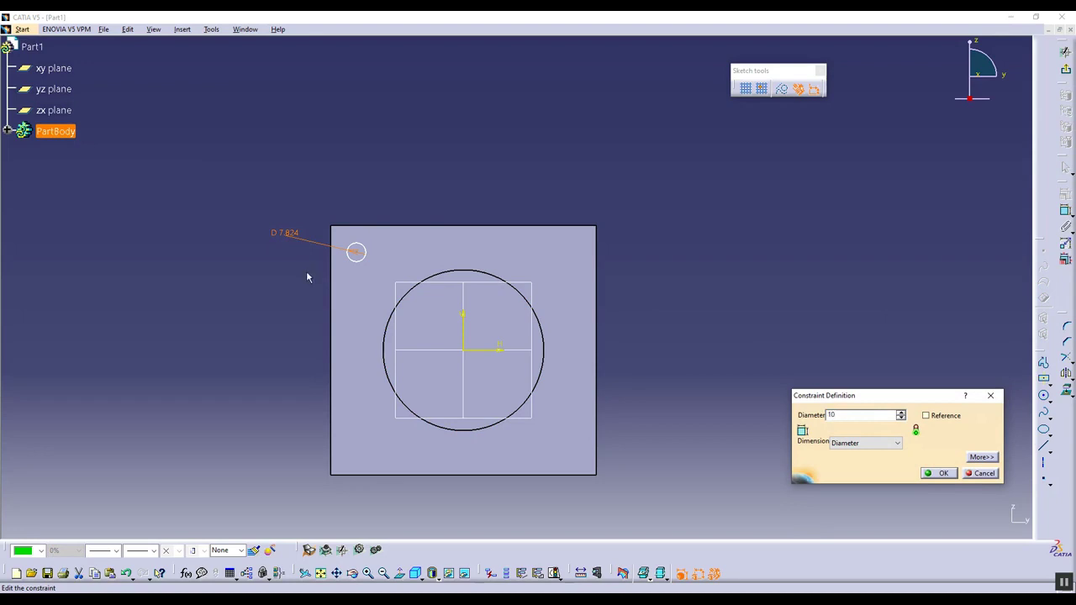
key("Return")
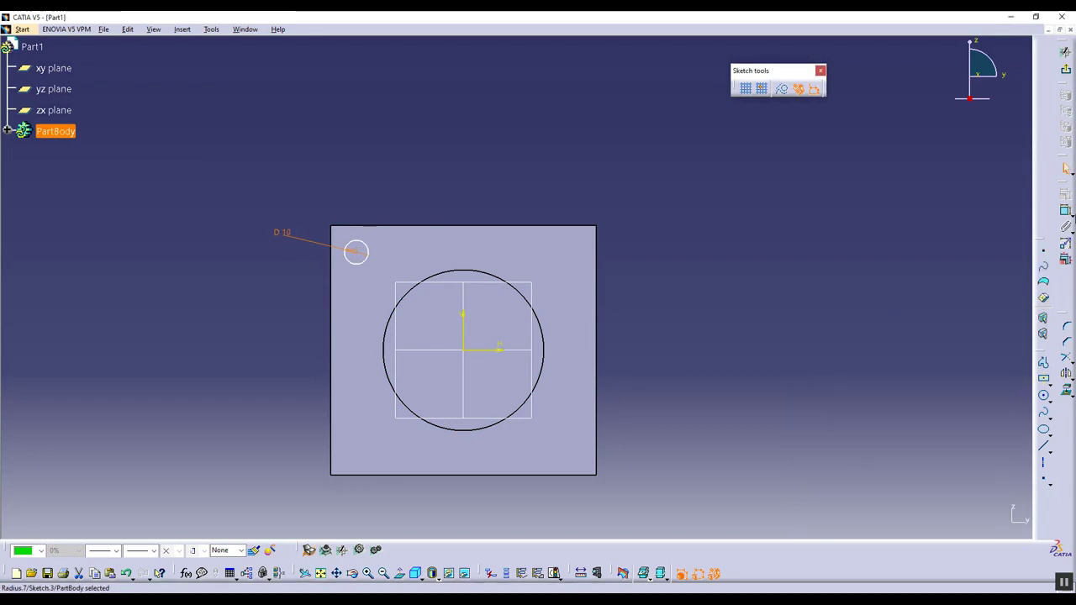
Dimension the circle centre's vertical and horizontal offsets from the axes, both initially 30 mm
left_click(1042, 334)
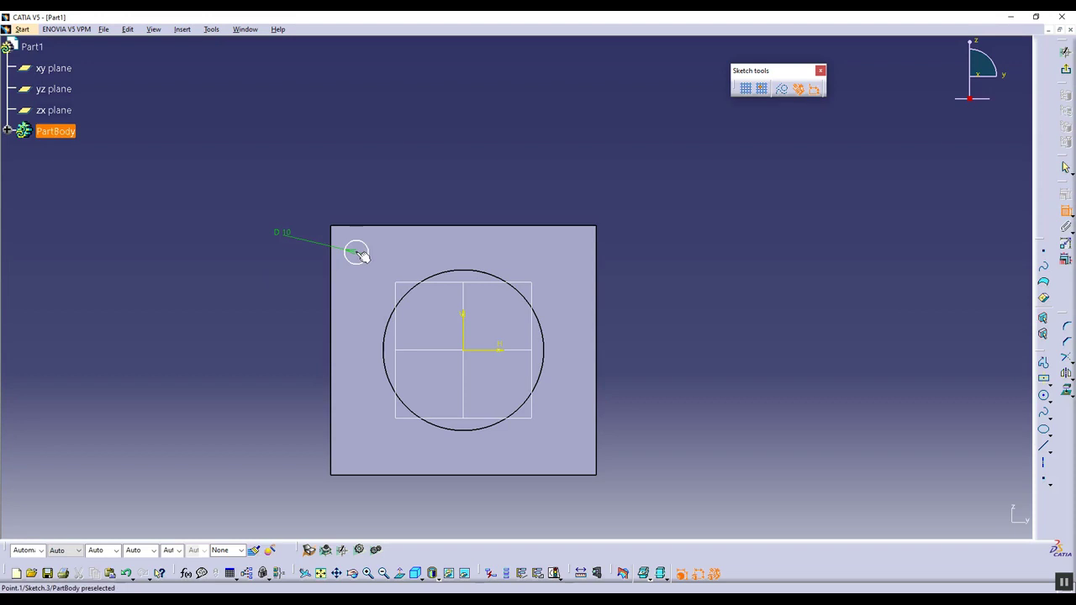
left_click(472, 351)
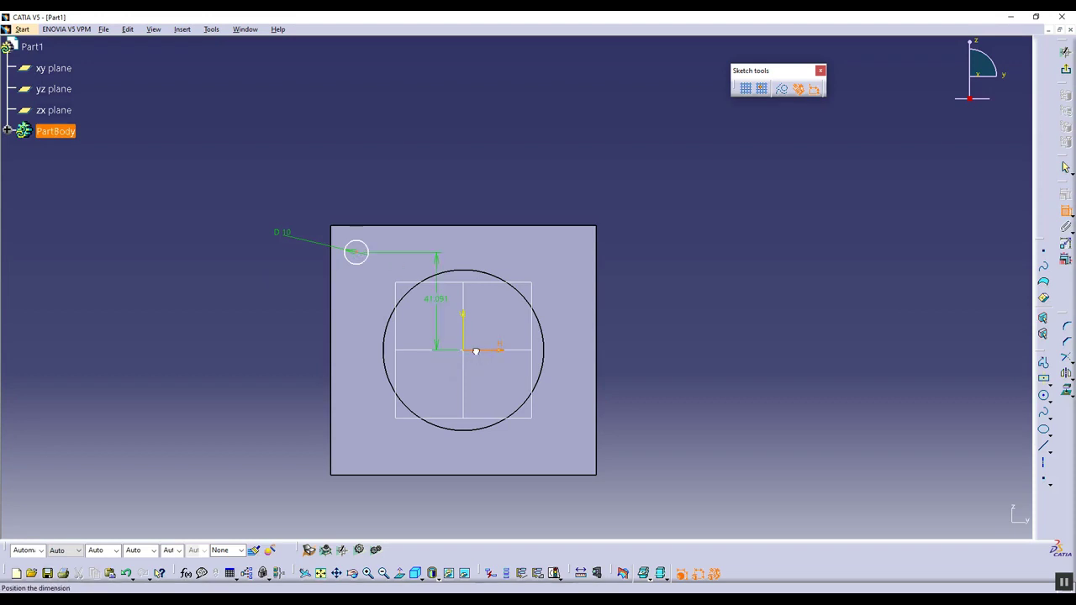
left_click(249, 315)
double_click(250, 314)
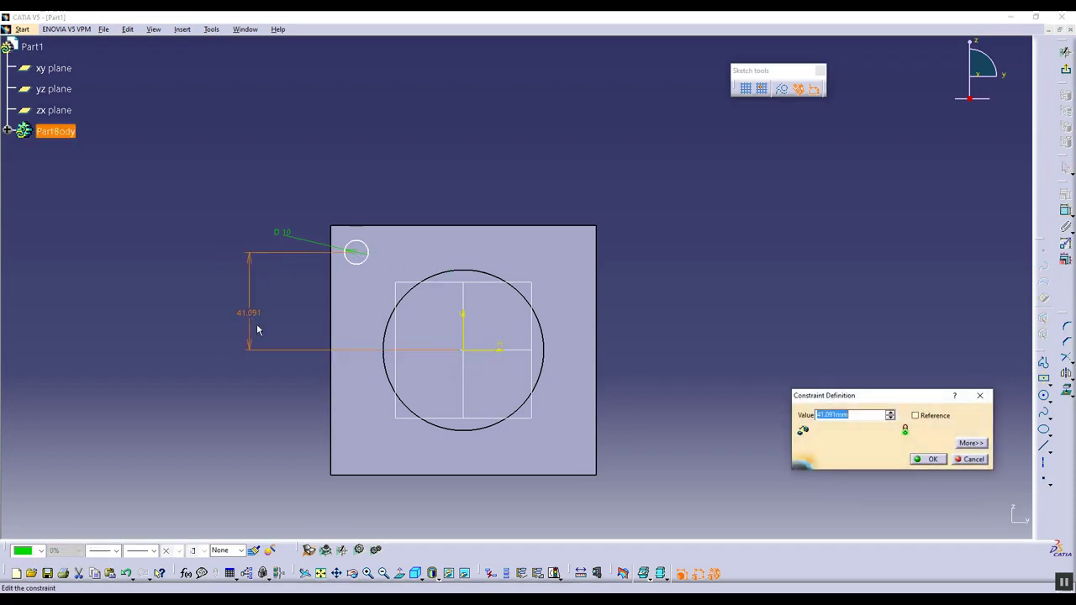
type("0")
key("Return")
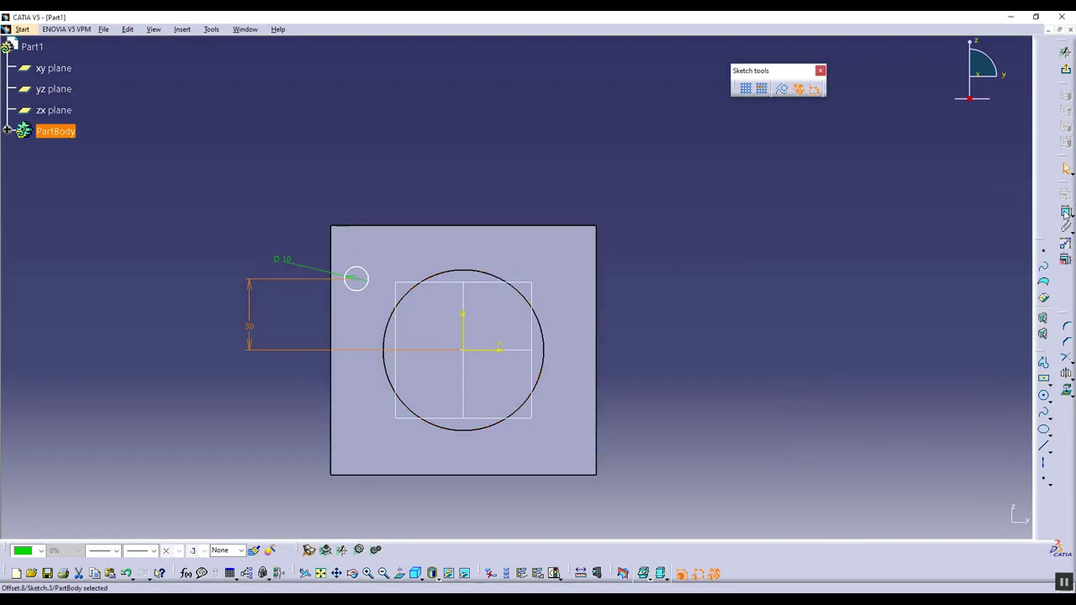
left_click(364, 284)
left_click(462, 312)
left_click(423, 200)
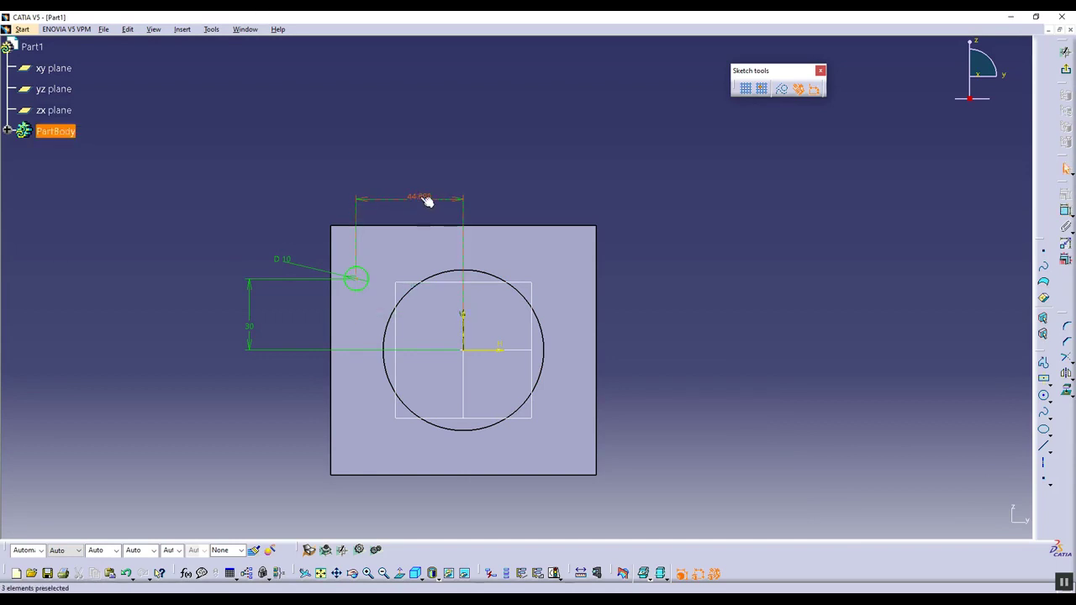
double_click(422, 205)
type("30")
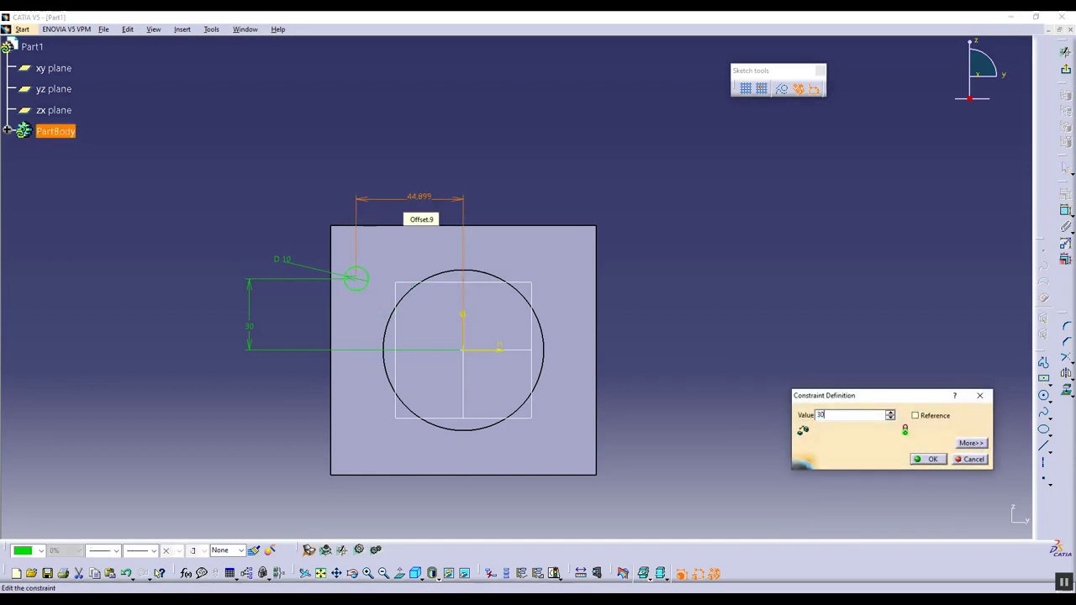
key("Return")
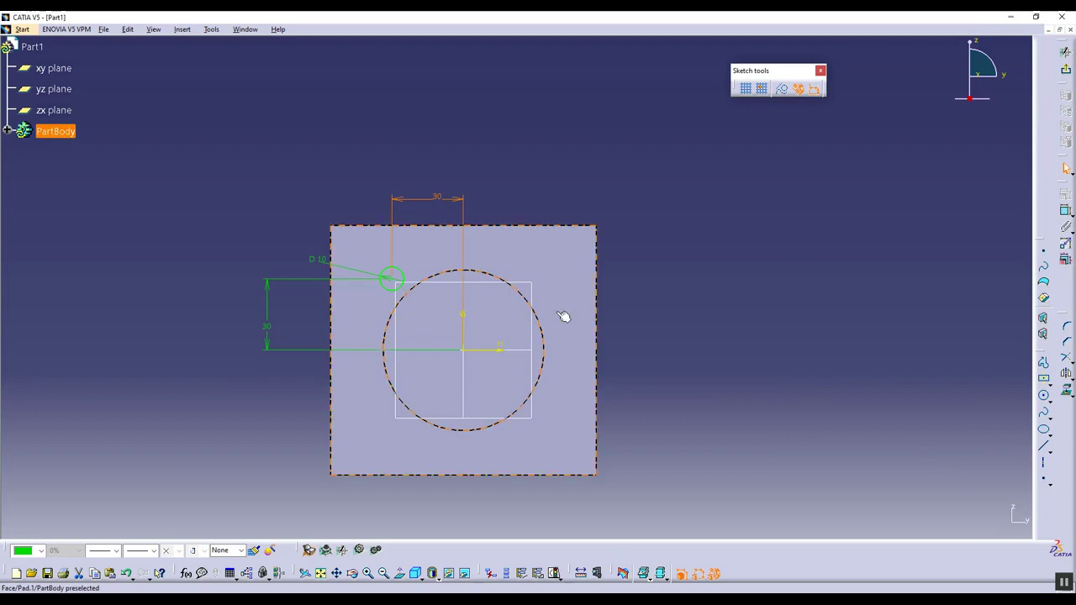
Change both the vertical and horizontal offsets to 40 mm
double_click(274, 330)
type("40")
key("Return")
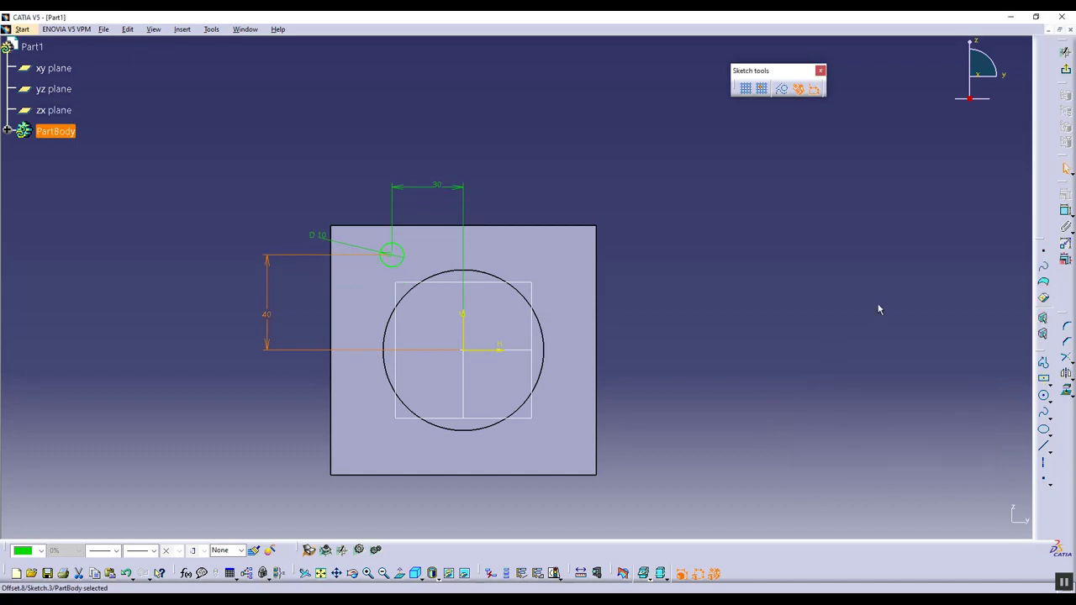
double_click(446, 187)
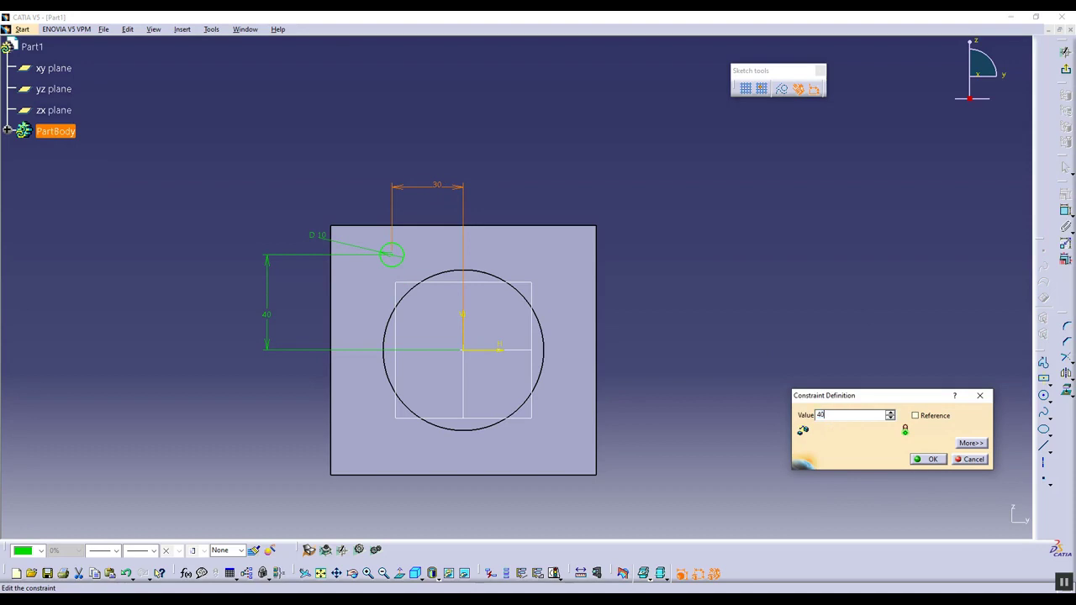
key("Return")
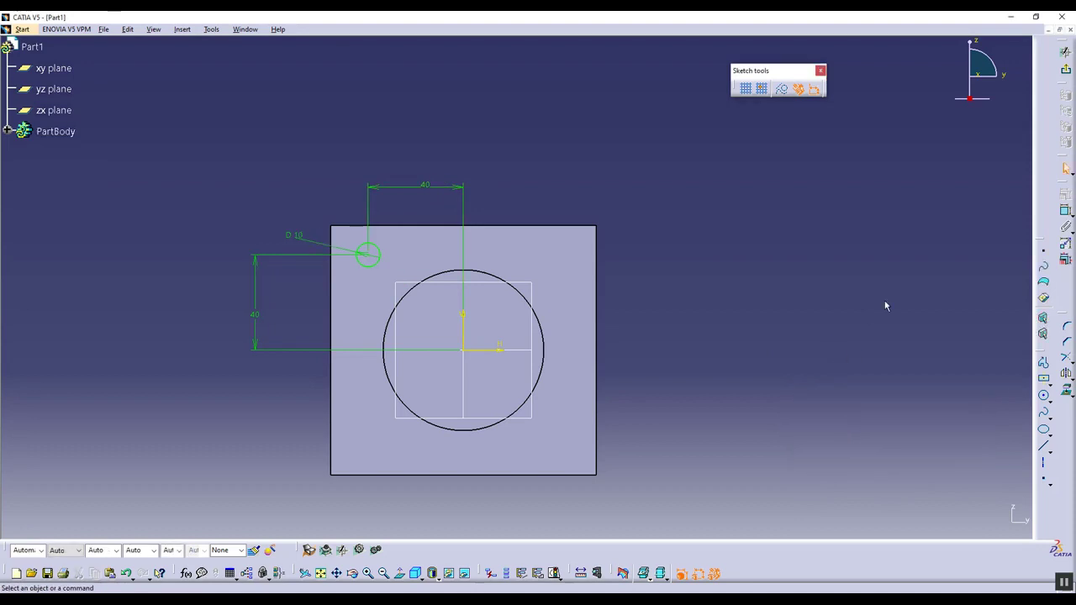
Mirror the 10 mm circle across the H axis, then both circles across the V axis
left_click(1066, 392)
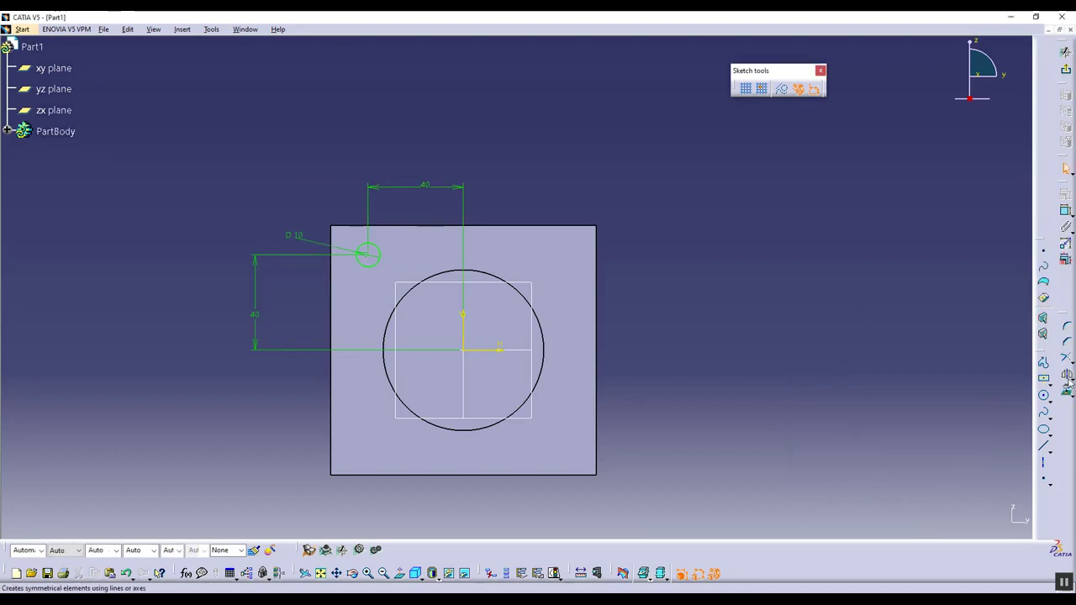
left_click(386, 263)
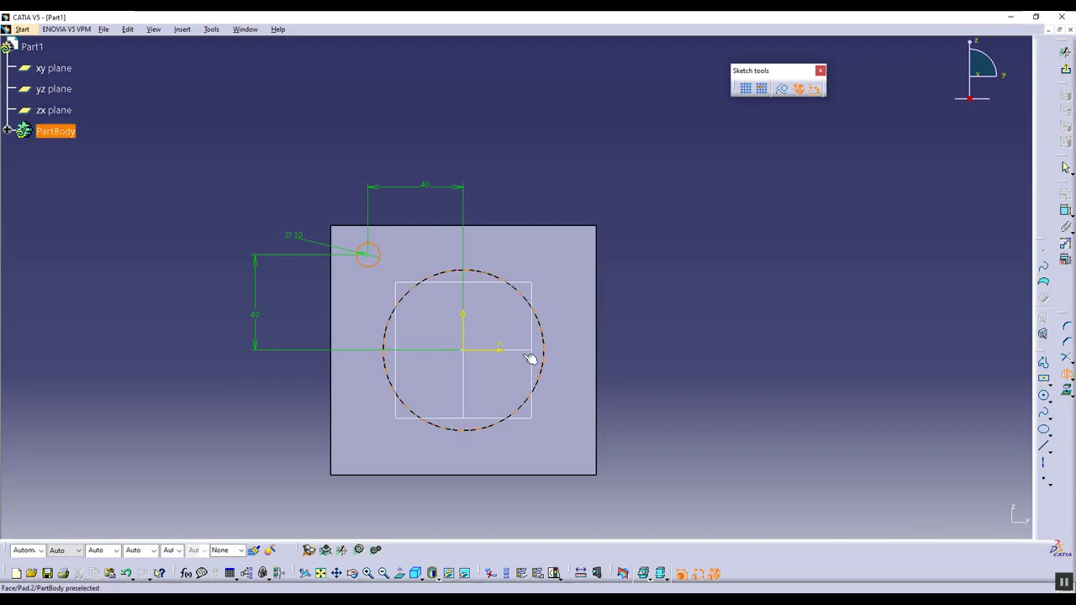
left_click(500, 350)
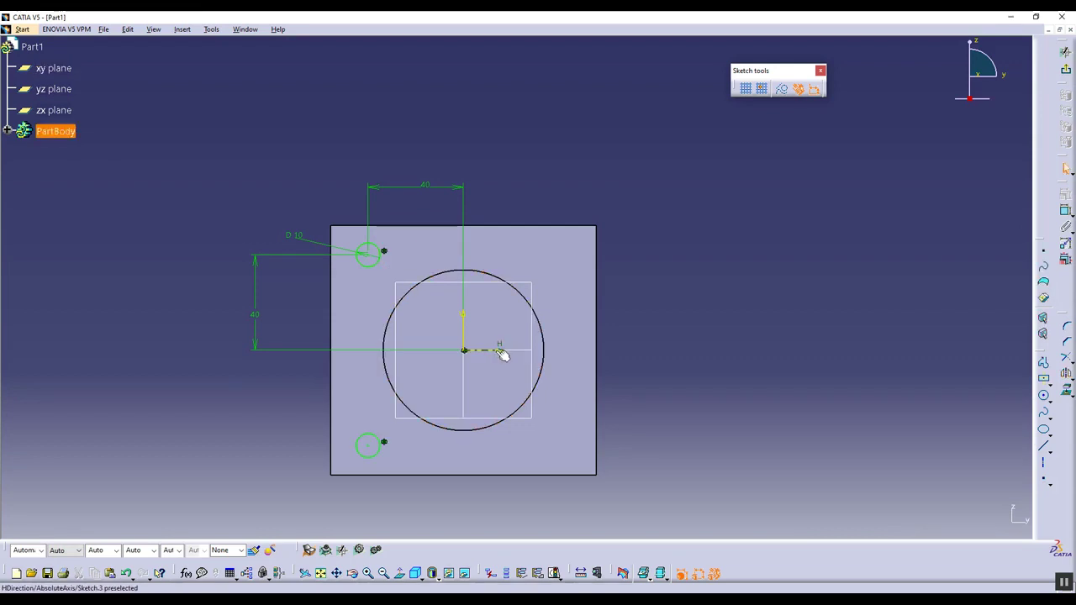
left_click(378, 261)
left_click(382, 444, "ctrl")
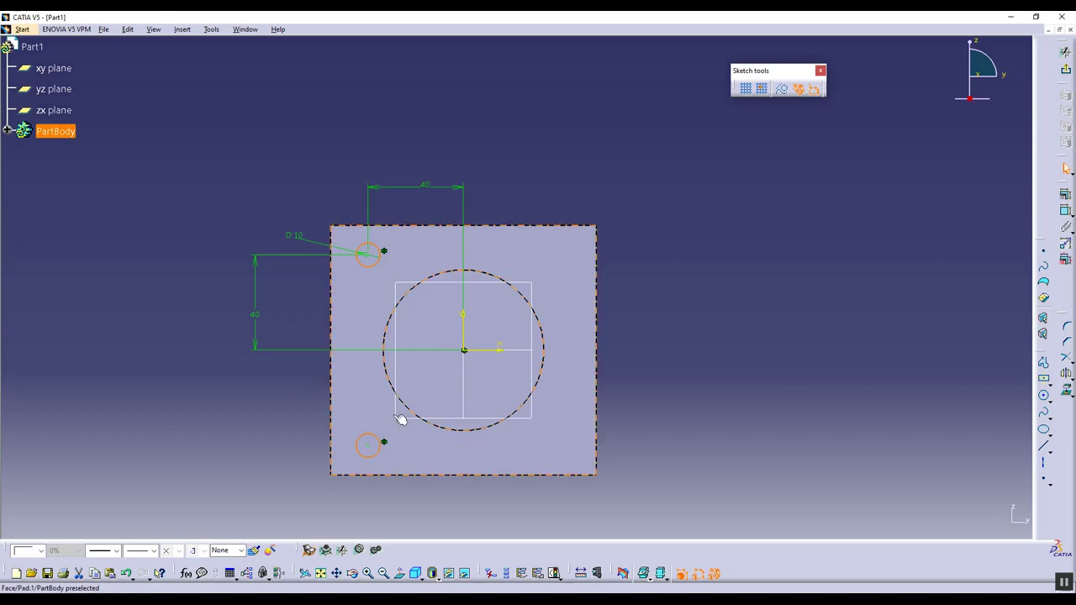
left_click(1066, 395)
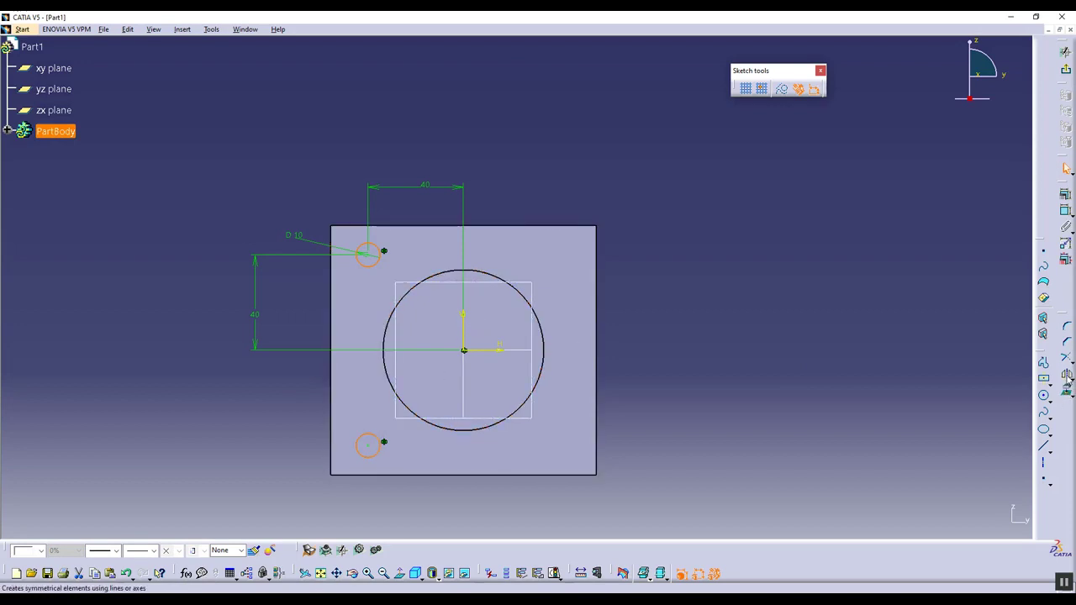
left_click(462, 326)
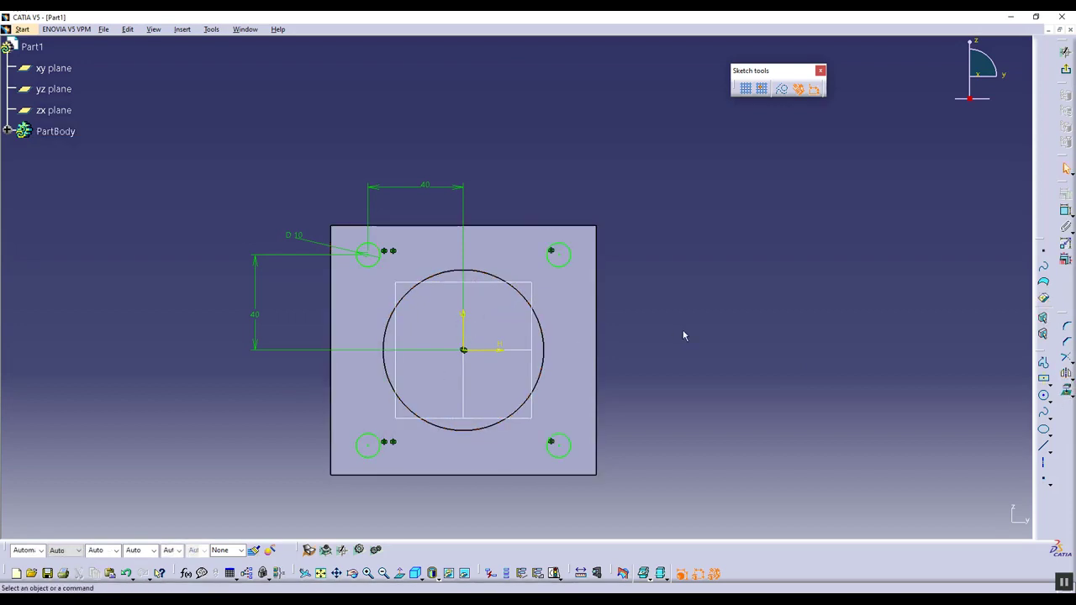
left_click(1066, 69)
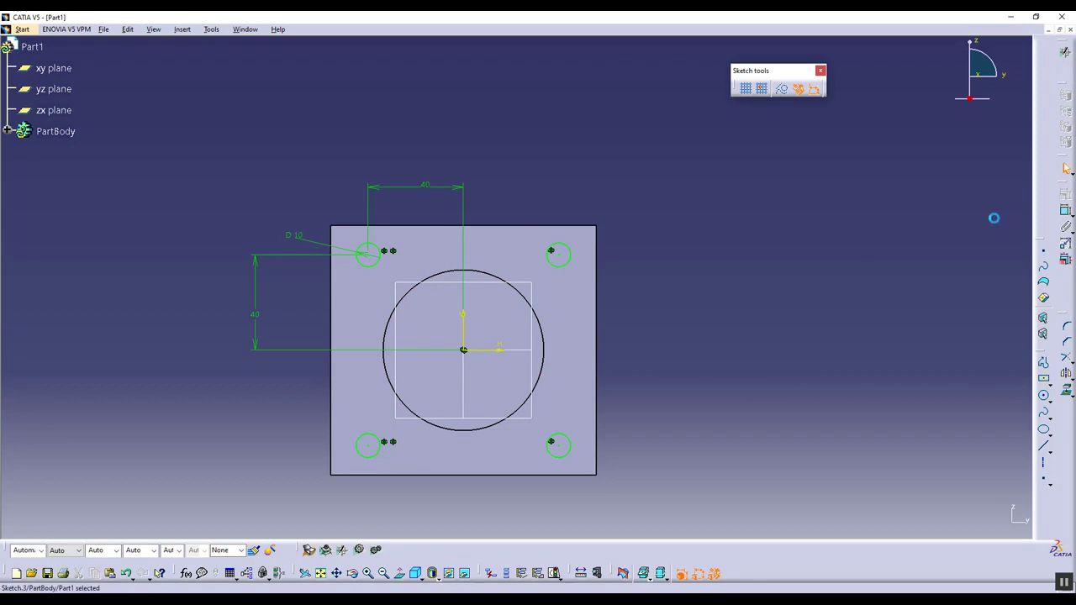
left_click(1066, 343)
Make Pocket.1 Up to surface, limited by the plate face, cutting the four corner holes
mouse_move(677, 312)
middle_mouse_down()
mouse_move(398, 298)
mouse_move(293, 312)
middle_mouse_up()
left_click(898, 375)
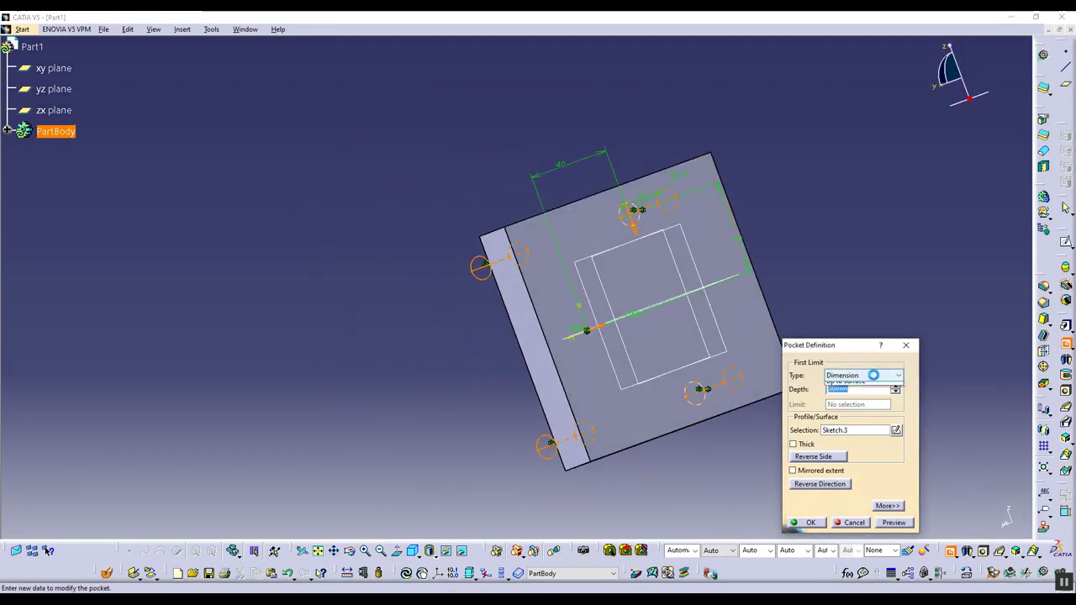
left_click(849, 419)
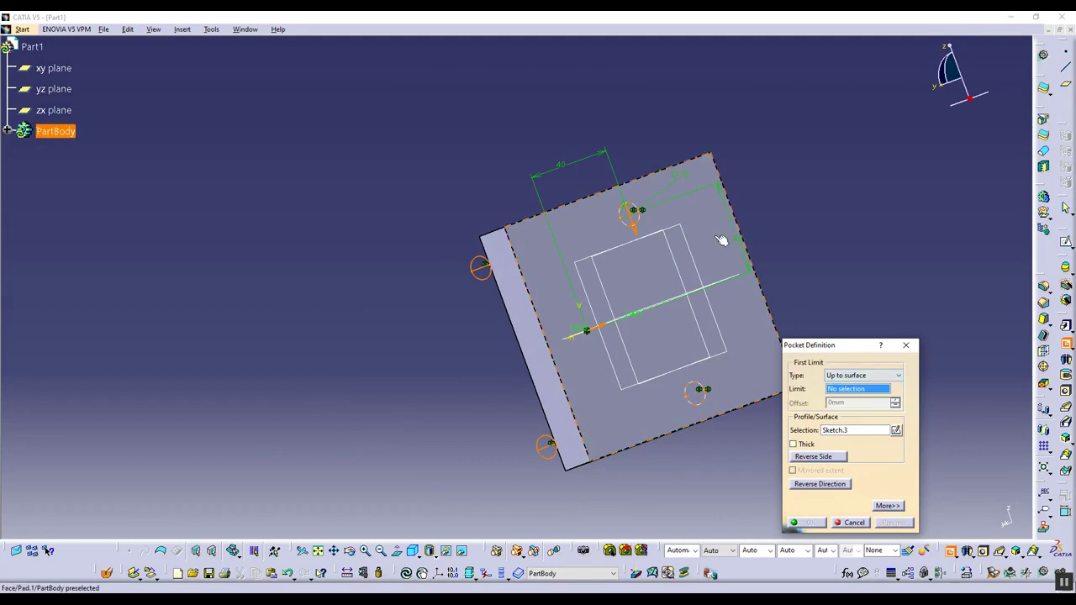
left_click(722, 239)
left_click(808, 523)
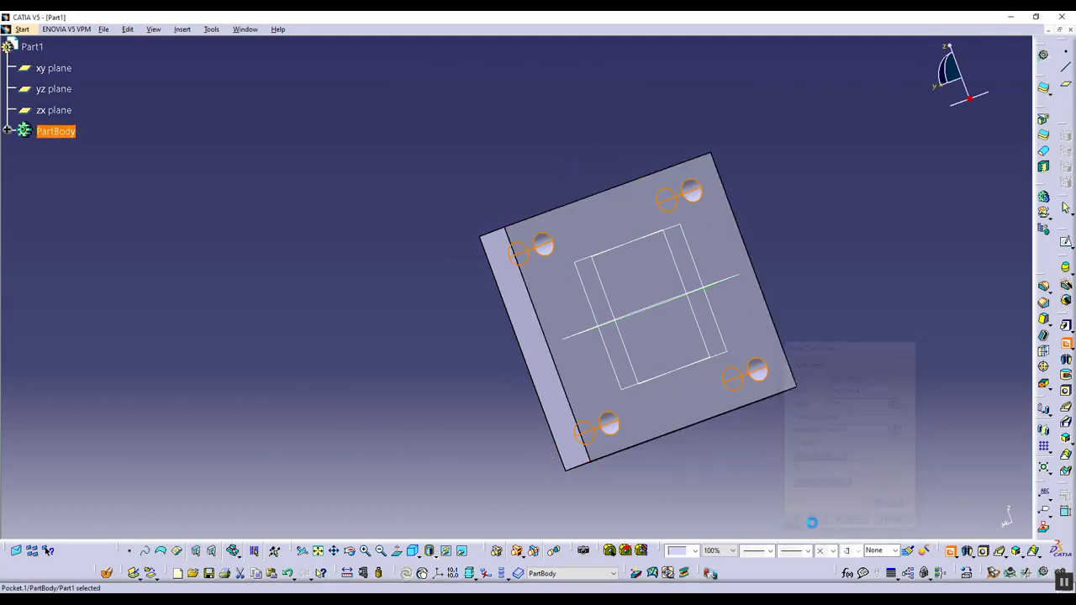
mouse_move(403, 404)
middle_mouse_down()
mouse_move(631, 414)
mouse_move(409, 324)
mouse_move(437, 161)
middle_mouse_up()
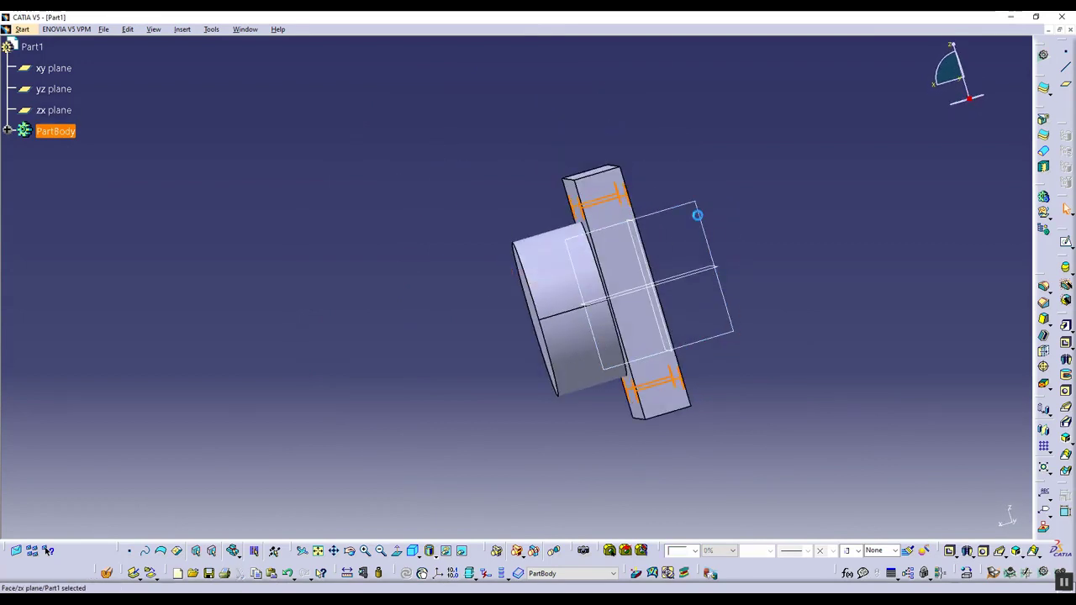
On the zx plane, sketch a large circle beside the part and a horizontal line through its centre
left_click(698, 217)
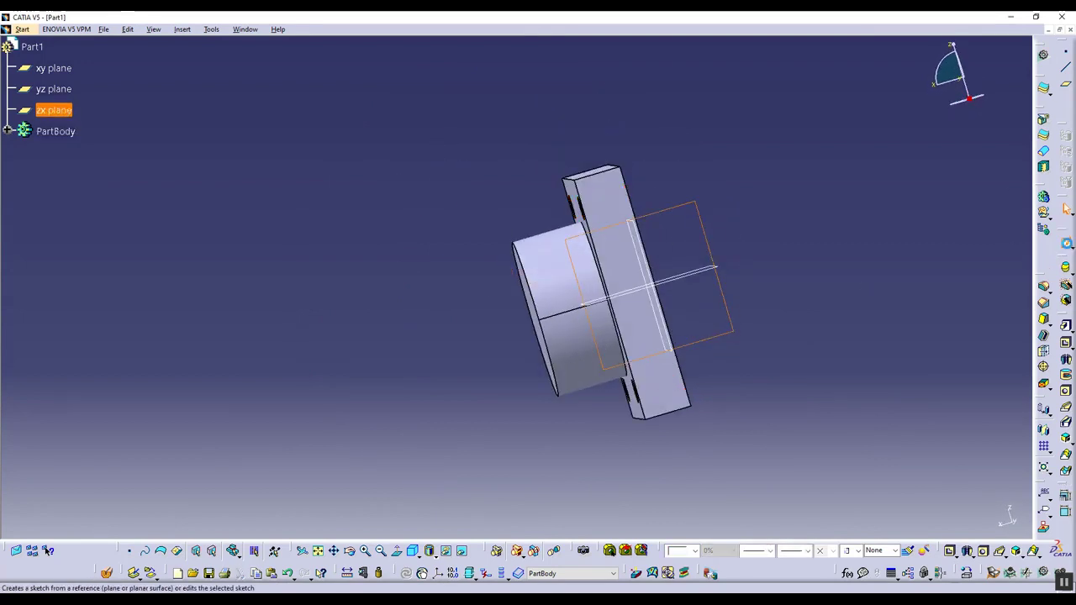
left_click(1066, 209)
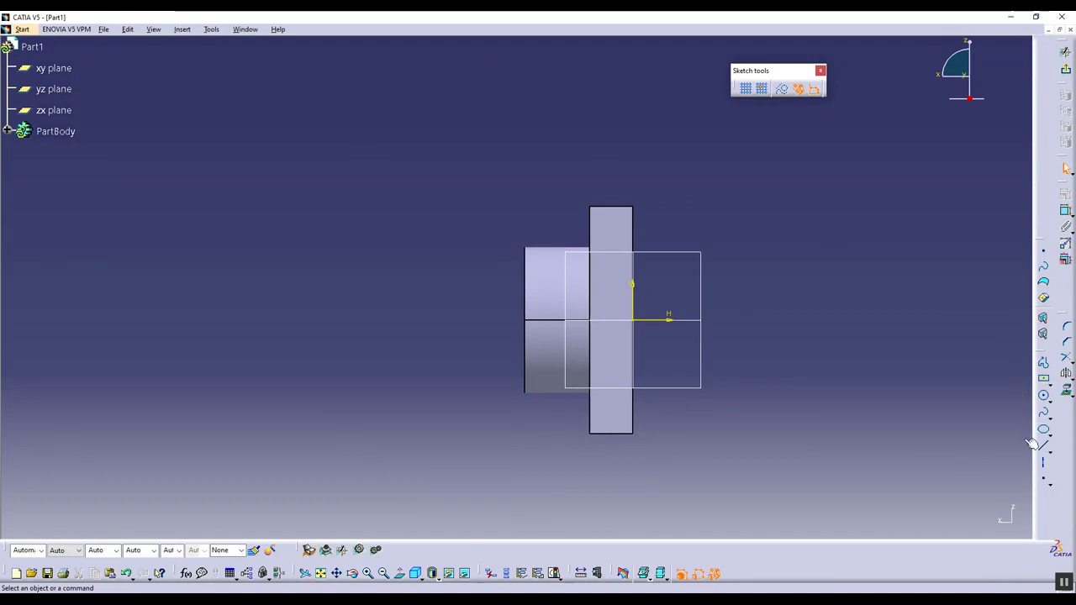
left_click(1046, 398)
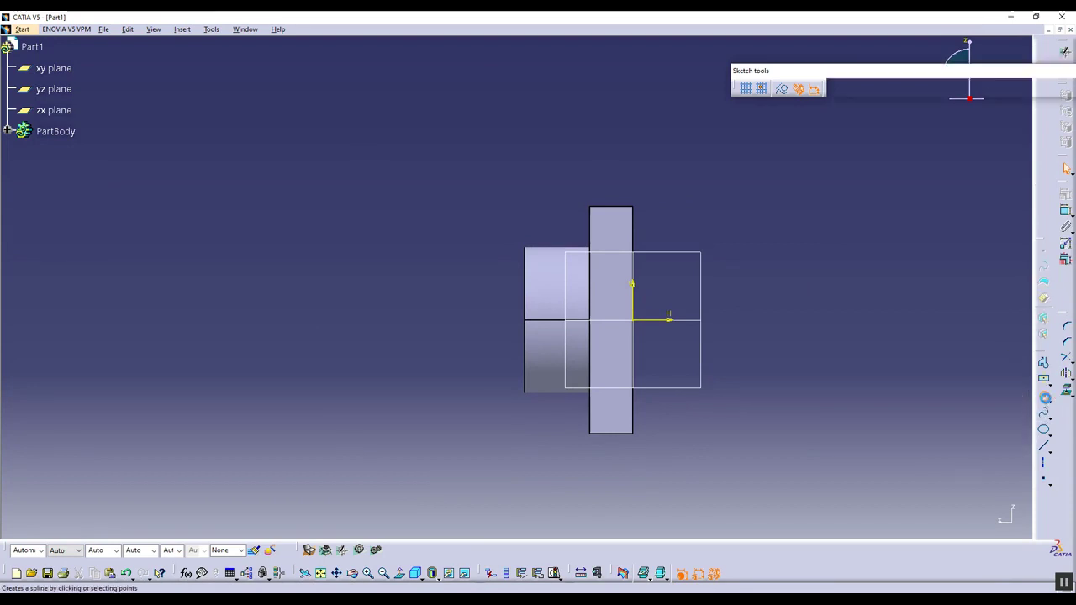
left_click(445, 320)
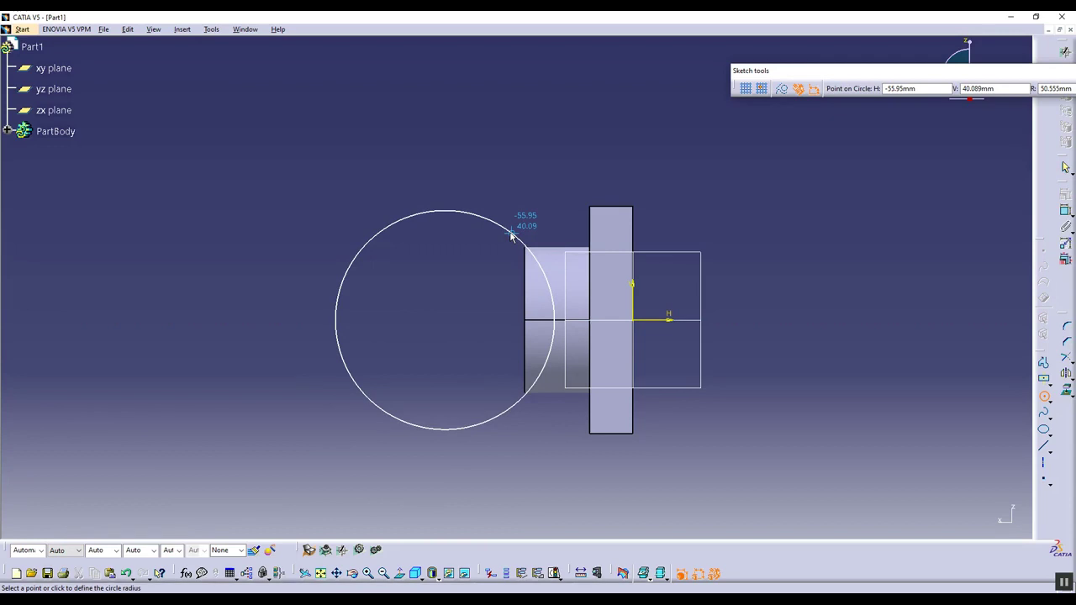
left_click(510, 235)
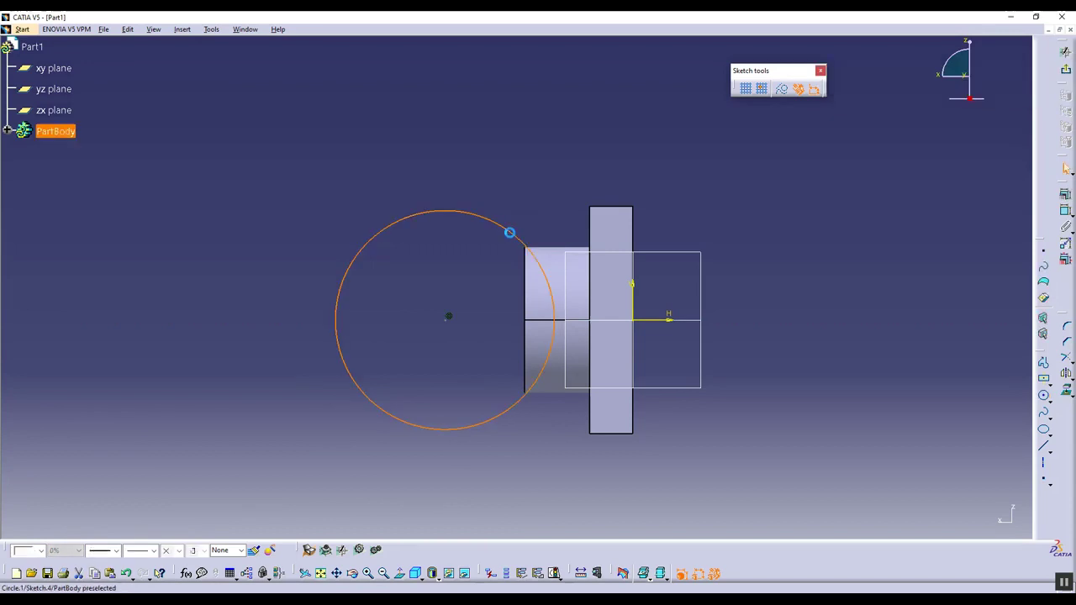
left_click(1044, 446)
left_click(281, 322)
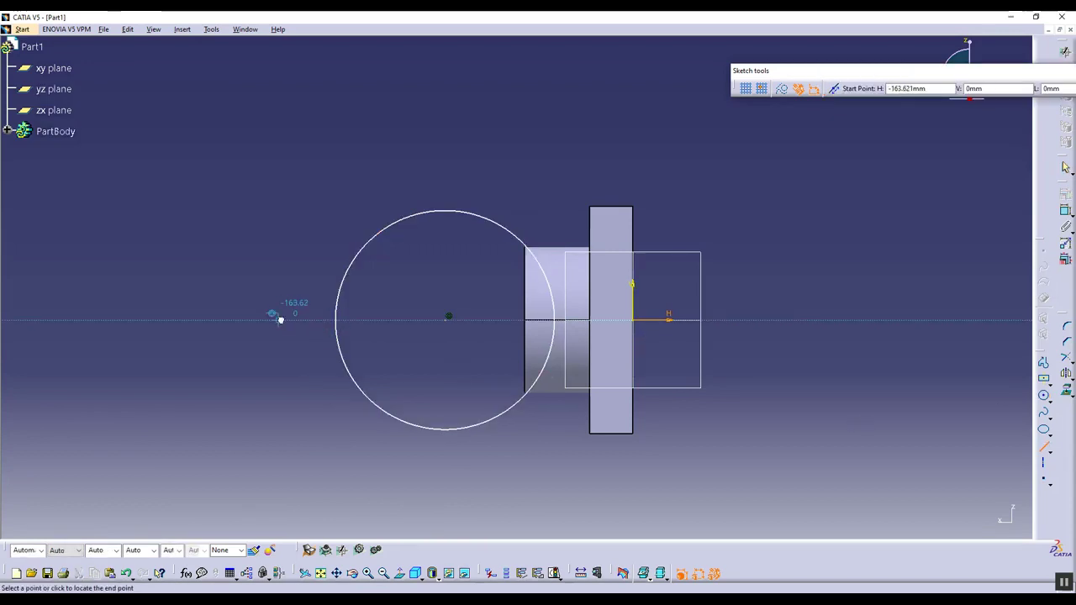
left_click(570, 325)
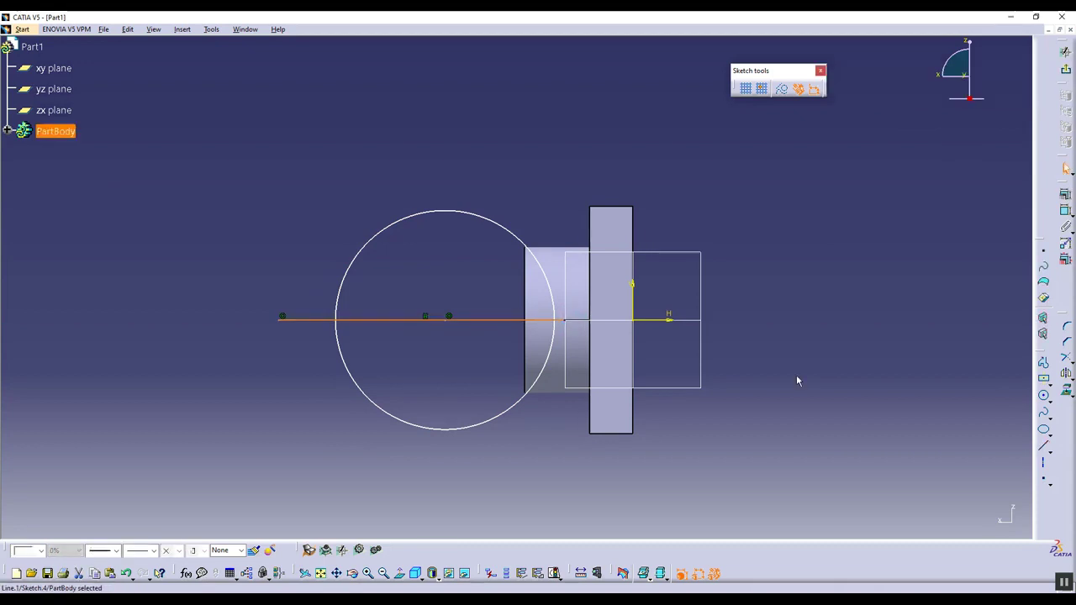
left_click(1065, 210)
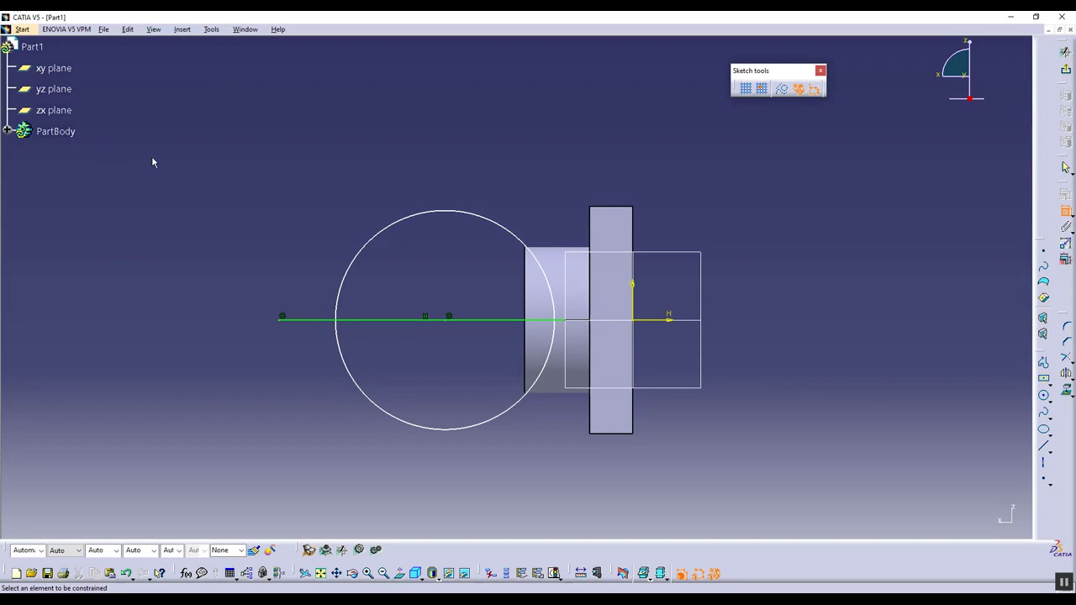
Dimension the large circle to a 100 mm diameter
left_click(371, 249)
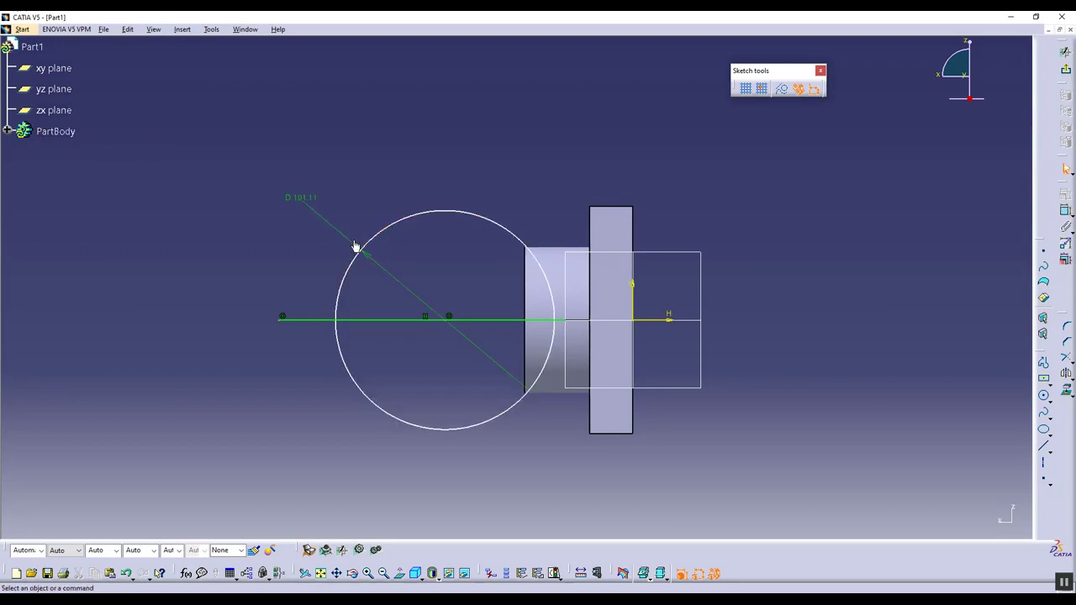
double_click(308, 201)
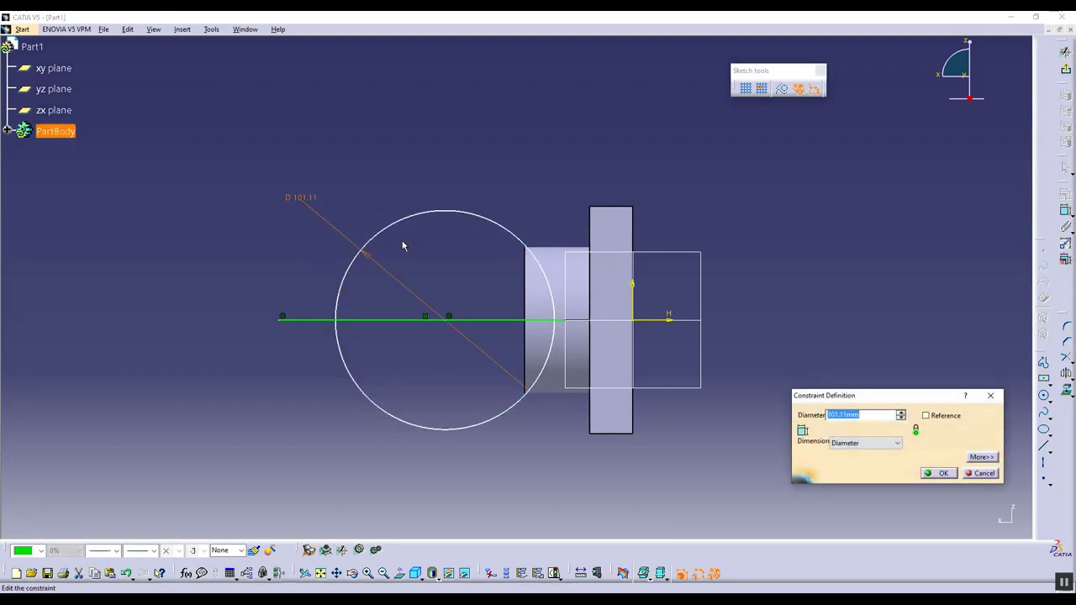
type("100")
key("Return")
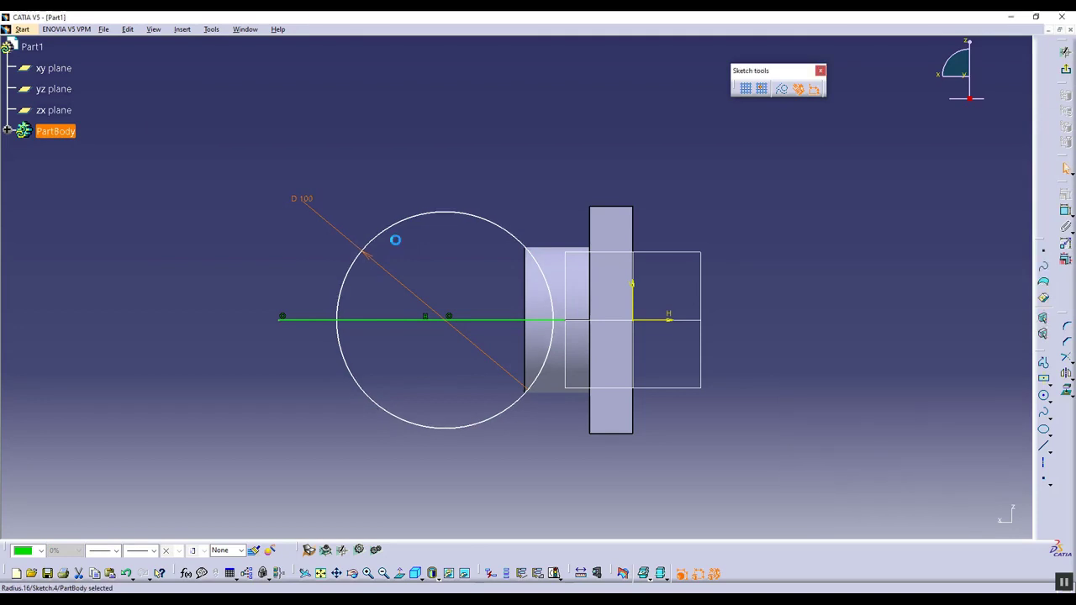
Constrain the circle centre 85 mm from the vertical axis
left_click(1065, 211)
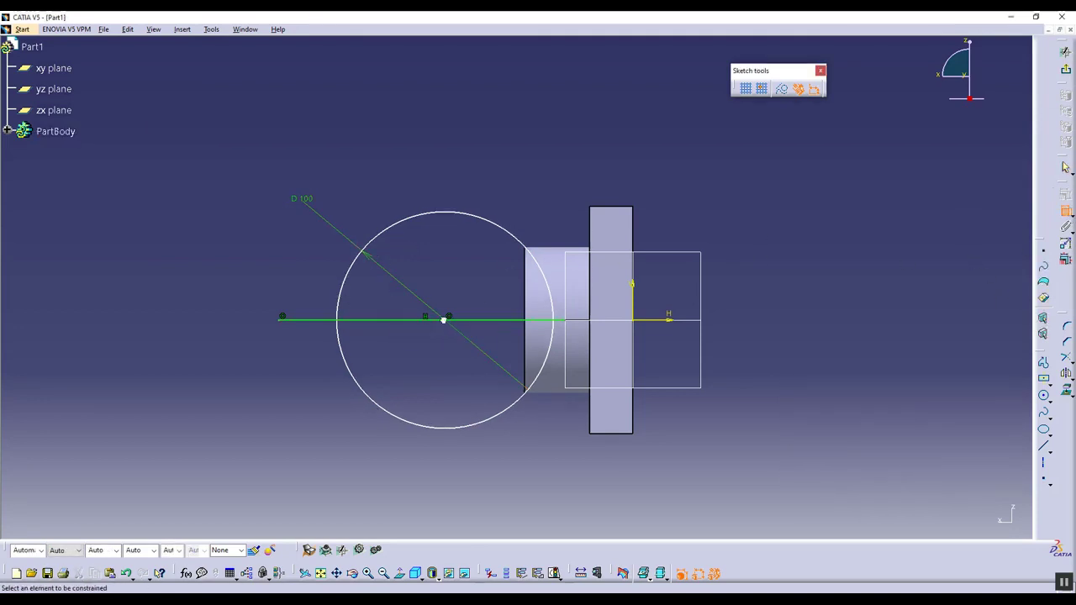
left_click(632, 304)
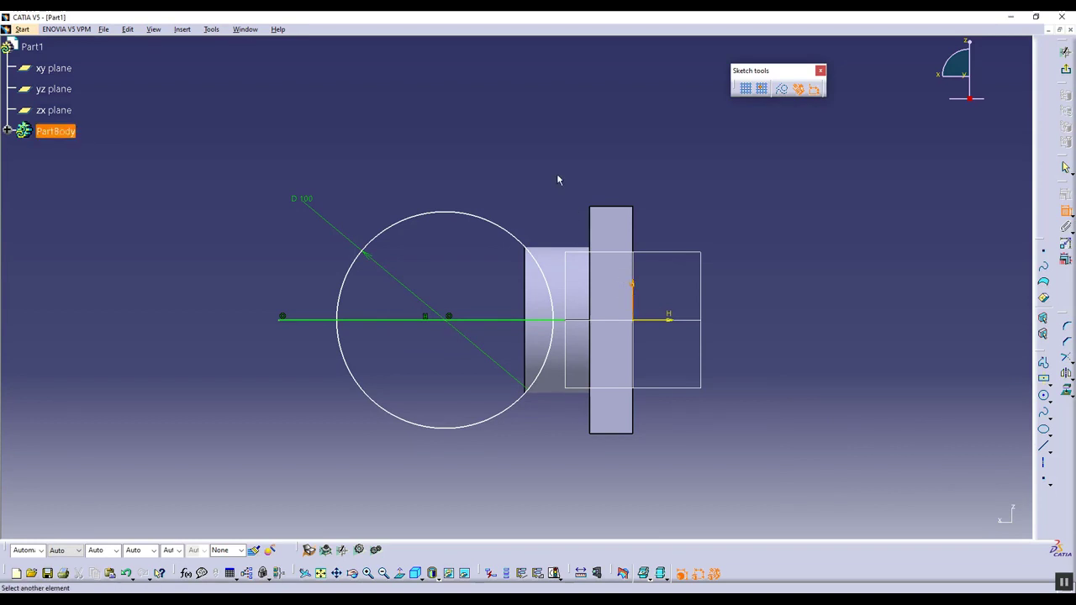
left_click(449, 318)
double_click(527, 167)
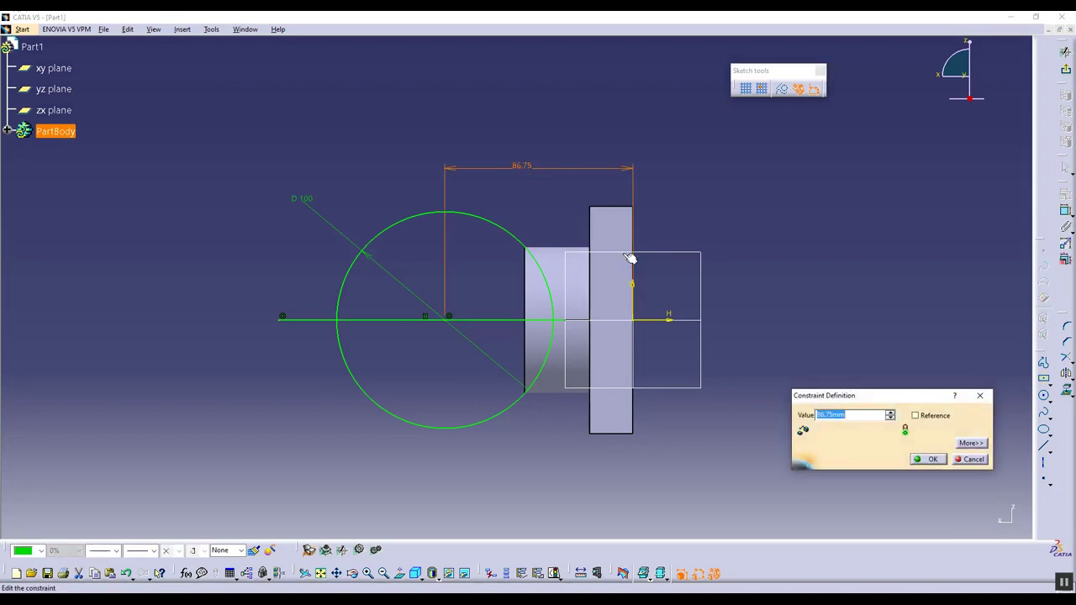
key("Return")
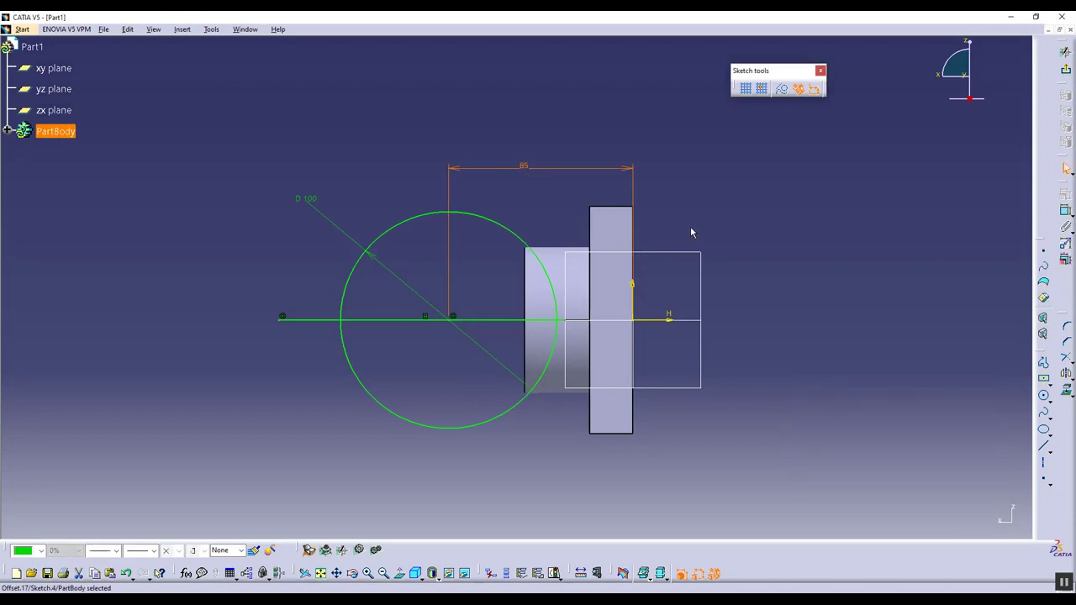
left_click(805, 208)
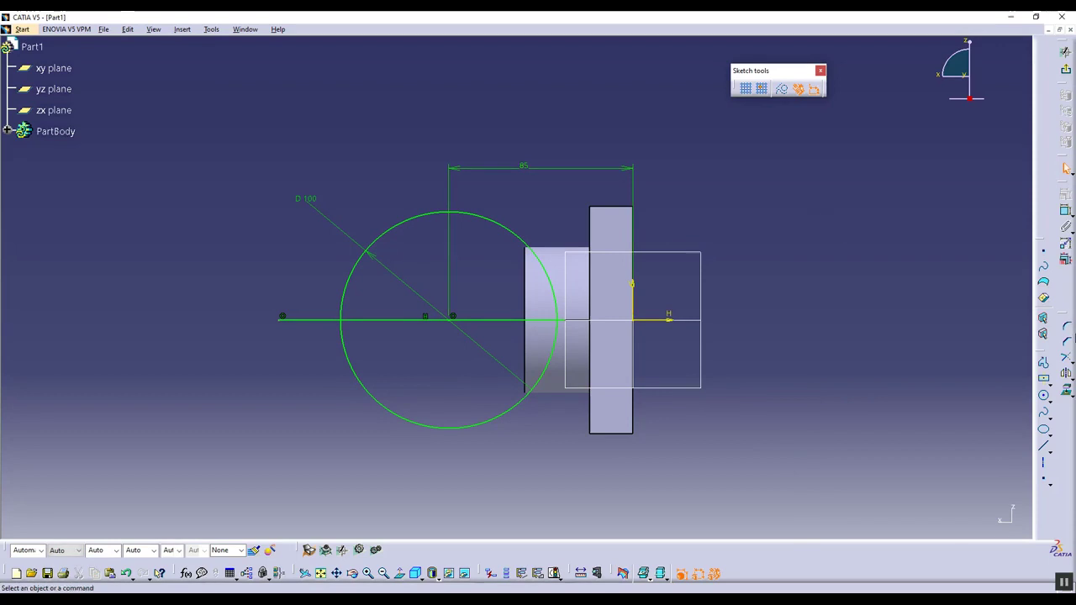
Quick-trim away the lower half of the circle and the line stub left of it
left_click(1067, 374)
left_click(1067, 362)
left_click(1034, 378)
left_click(302, 318)
left_click(355, 368)
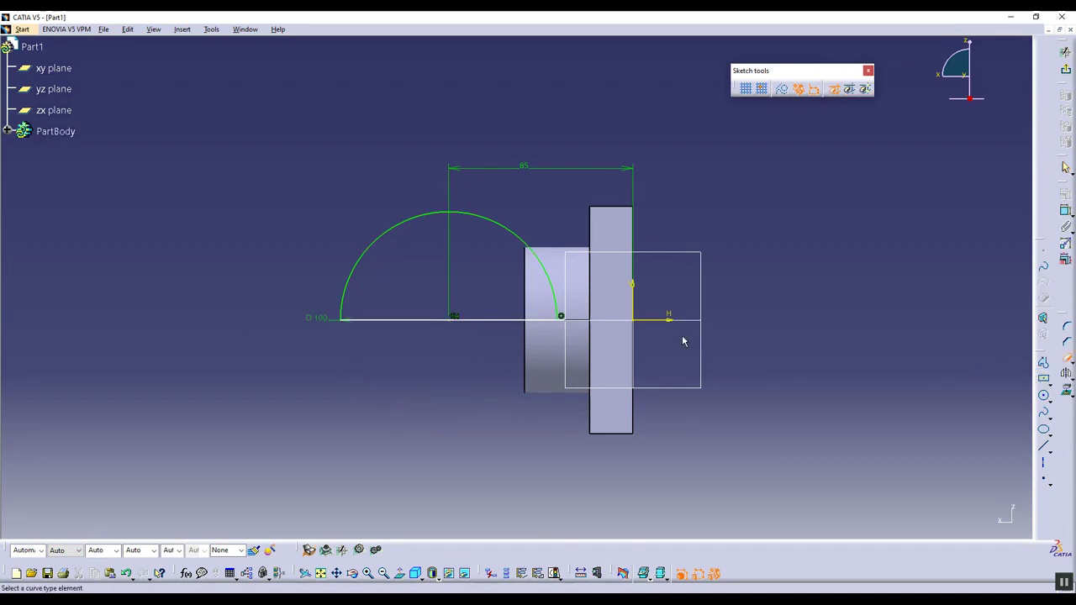
left_click(1064, 211)
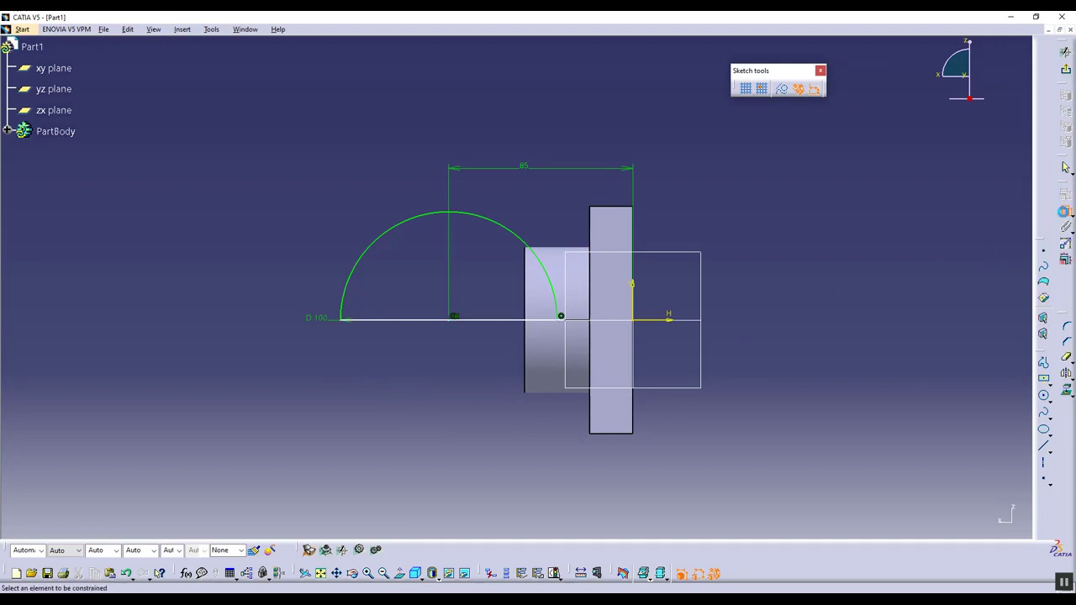
left_click(508, 321)
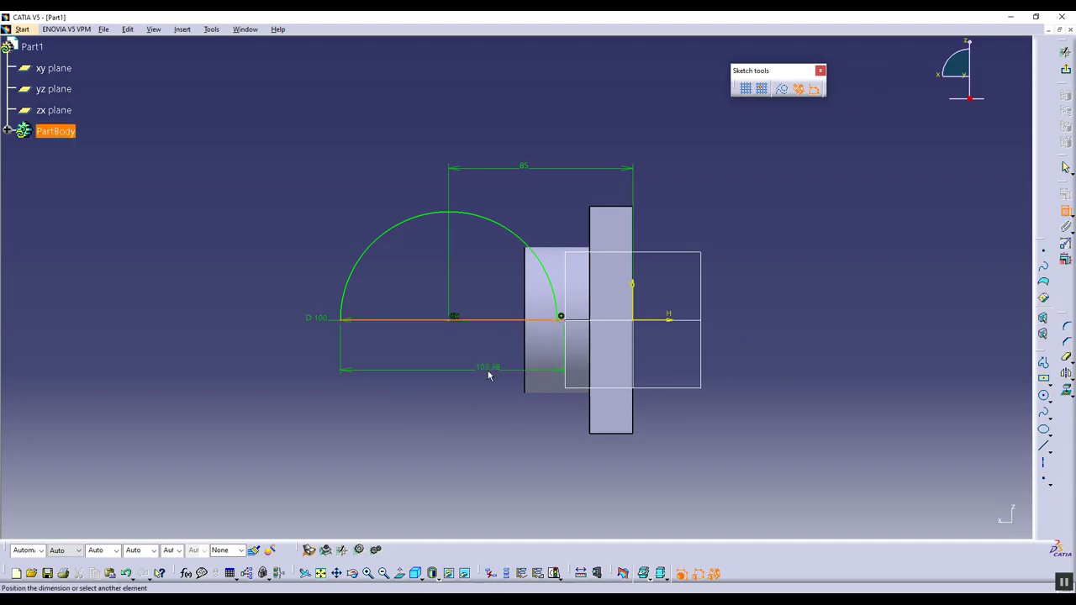
left_click(478, 363)
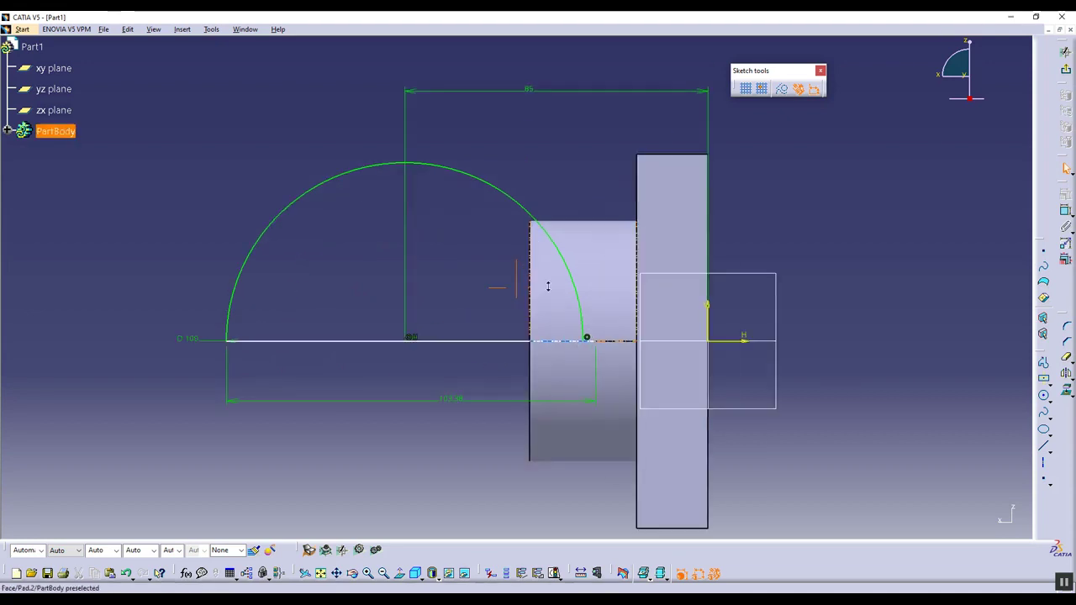
Trim the base line beyond the arc end and constrain its length to 100 mm
middle_click_drag(565, 328, 632, 367, "ctrl")
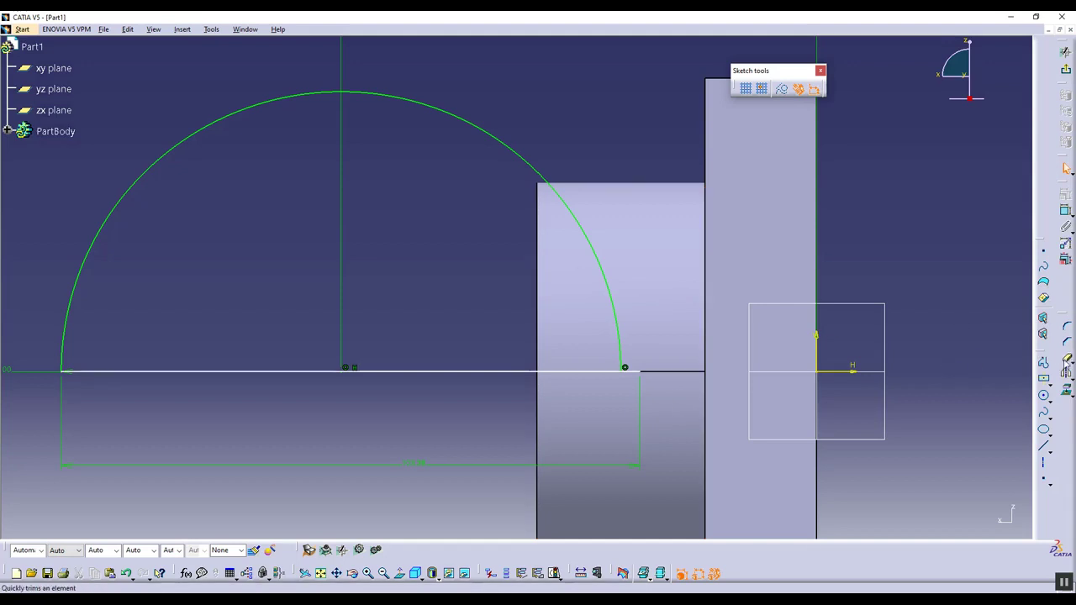
left_click(1066, 368)
left_click(640, 377)
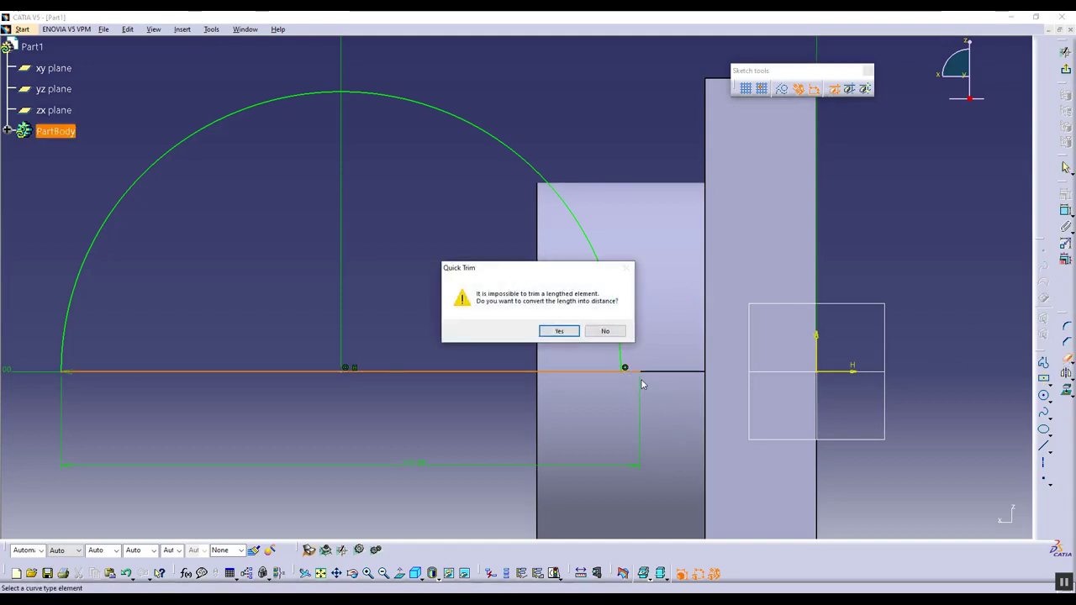
left_click(560, 332)
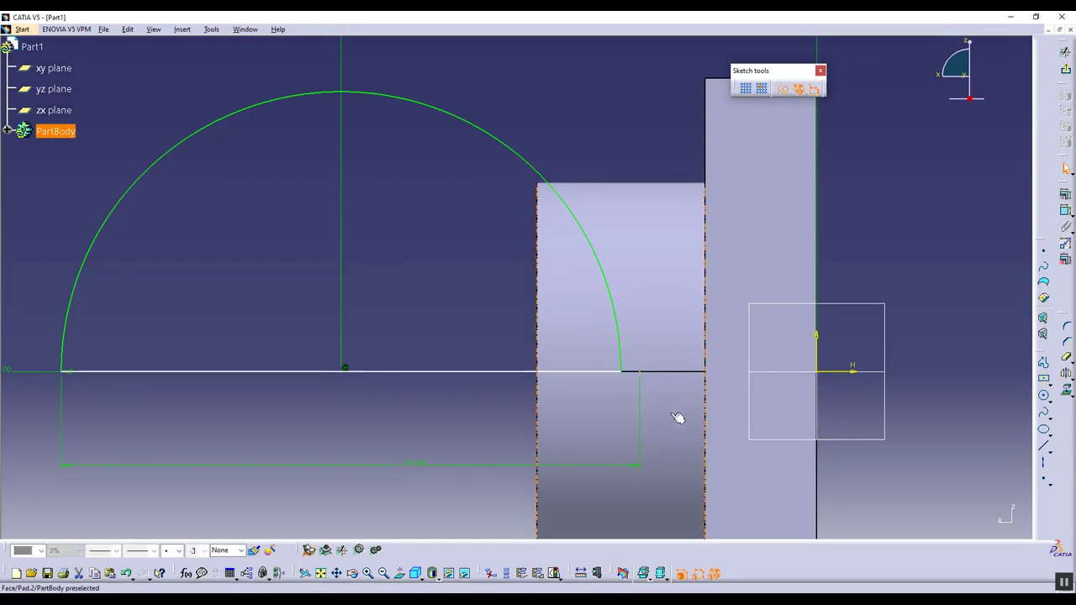
middle_click_drag(888, 311, 891, 374)
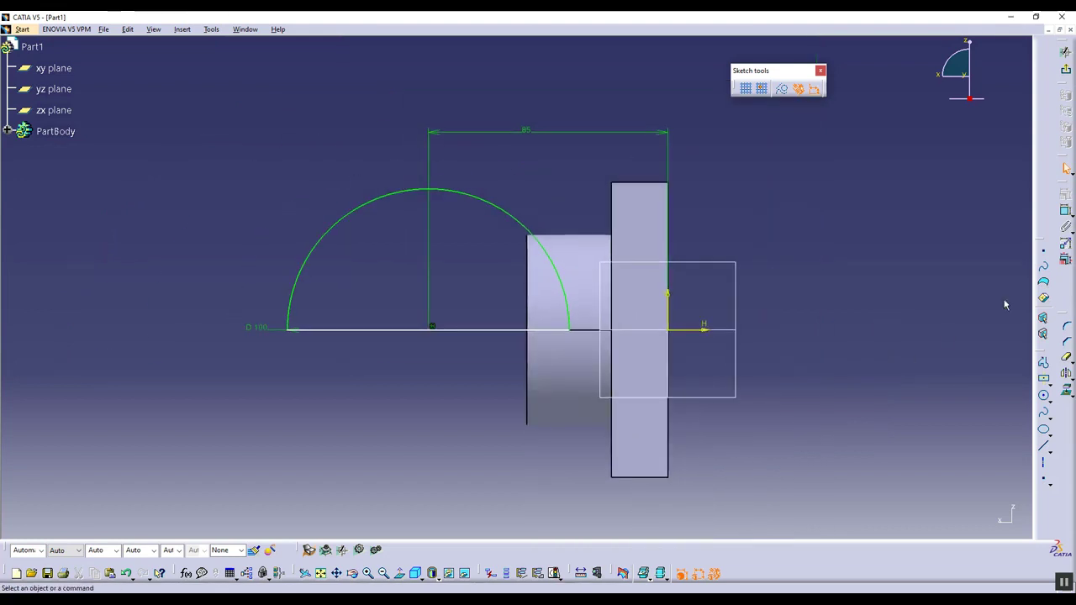
left_click(493, 329)
left_click(437, 378)
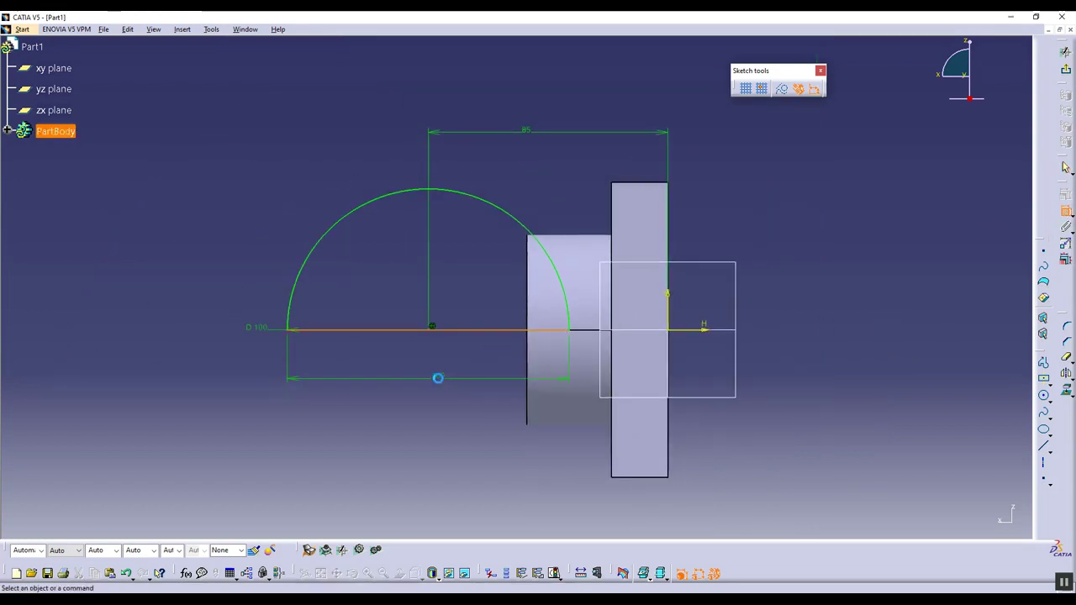
left_click(1065, 52)
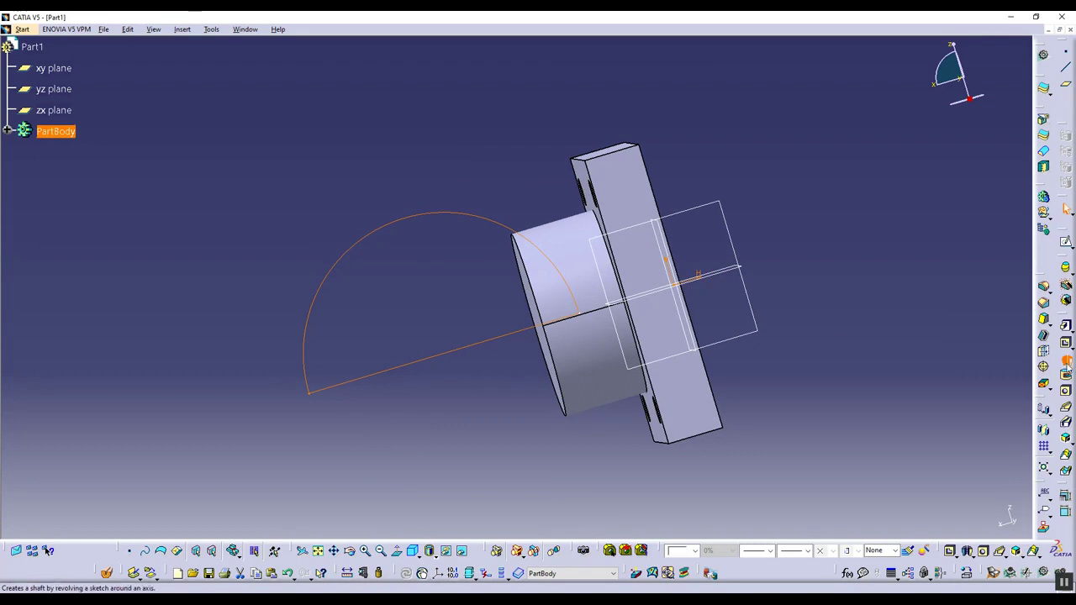
Revolve the half-circle sketch 360° about the H direction into a sphere (Shaft.1)
left_click(1065, 363)
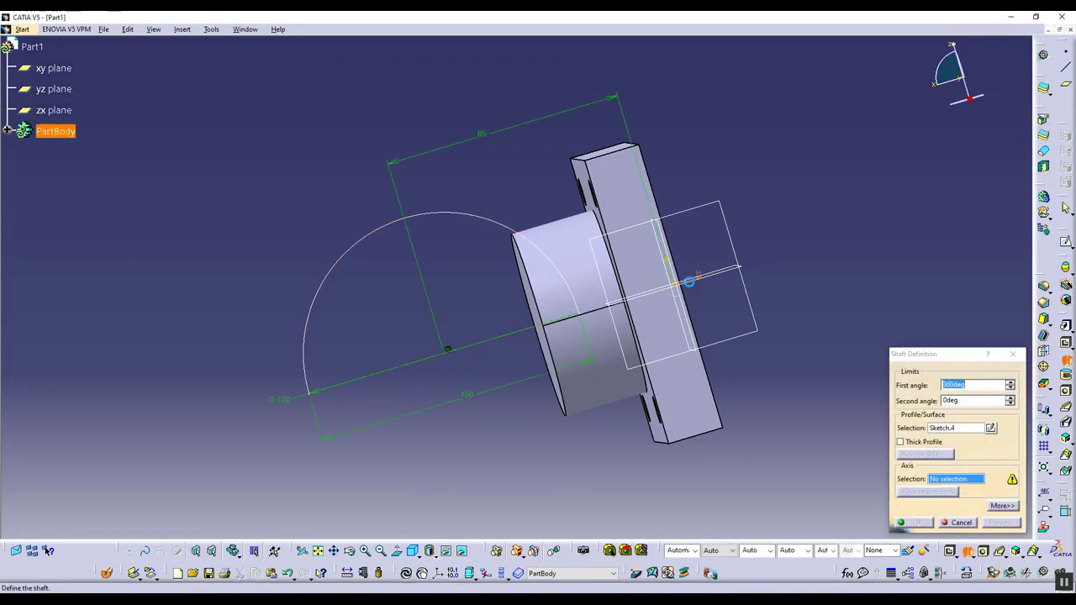
left_click(689, 281)
left_click(919, 523)
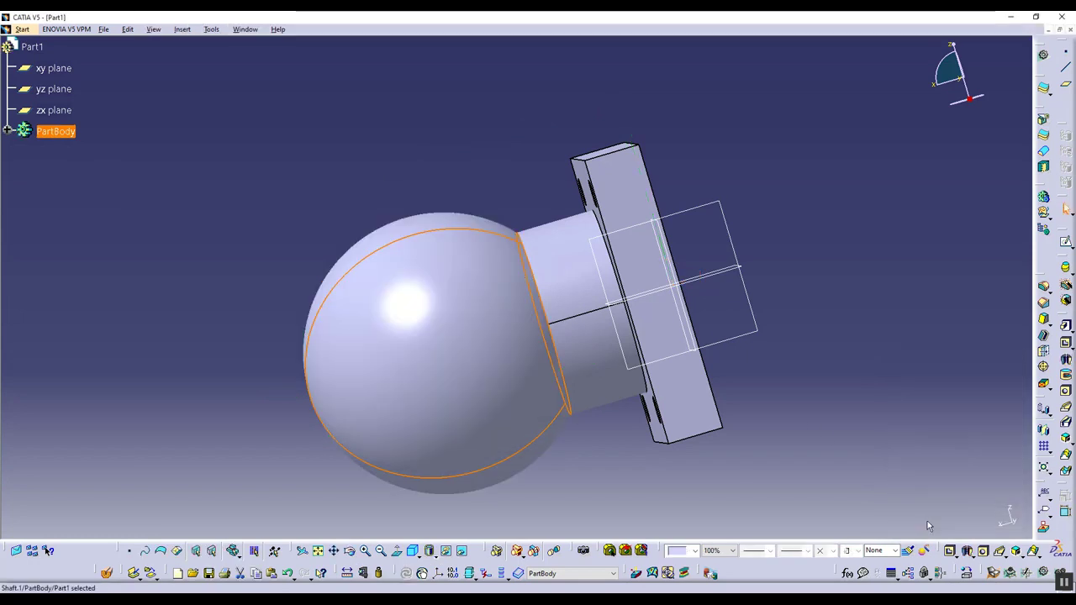
mouse_move(427, 396)
middle_mouse_down()
mouse_move(353, 255)
mouse_move(375, 343)
mouse_move(372, 334)
middle_mouse_up()
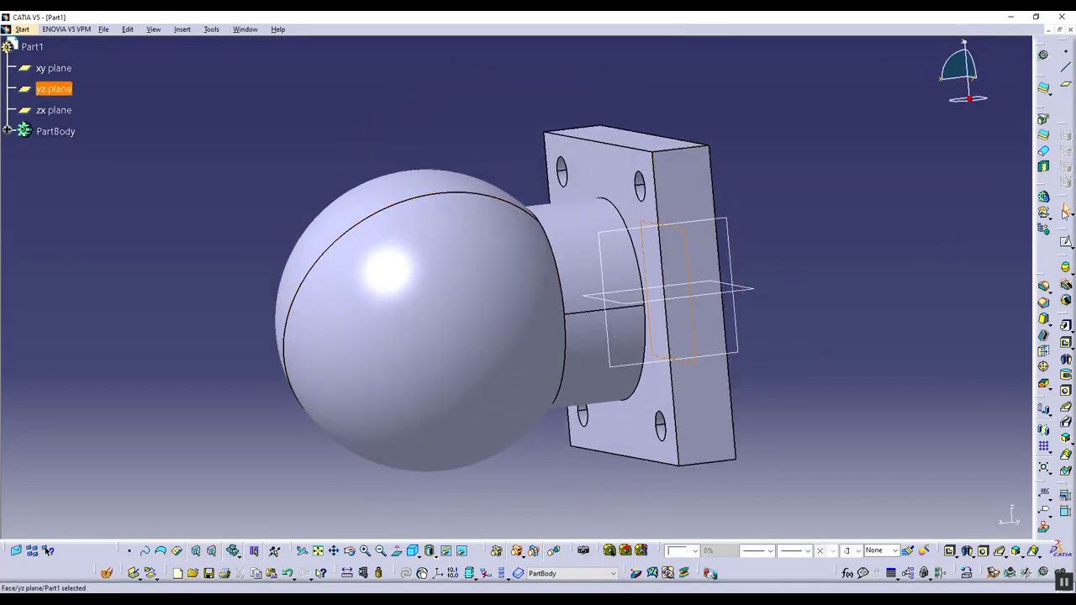
Draw Sketch.5, an origin-centred circle on the yz plane, and launch a Pad from it
left_click(1065, 242)
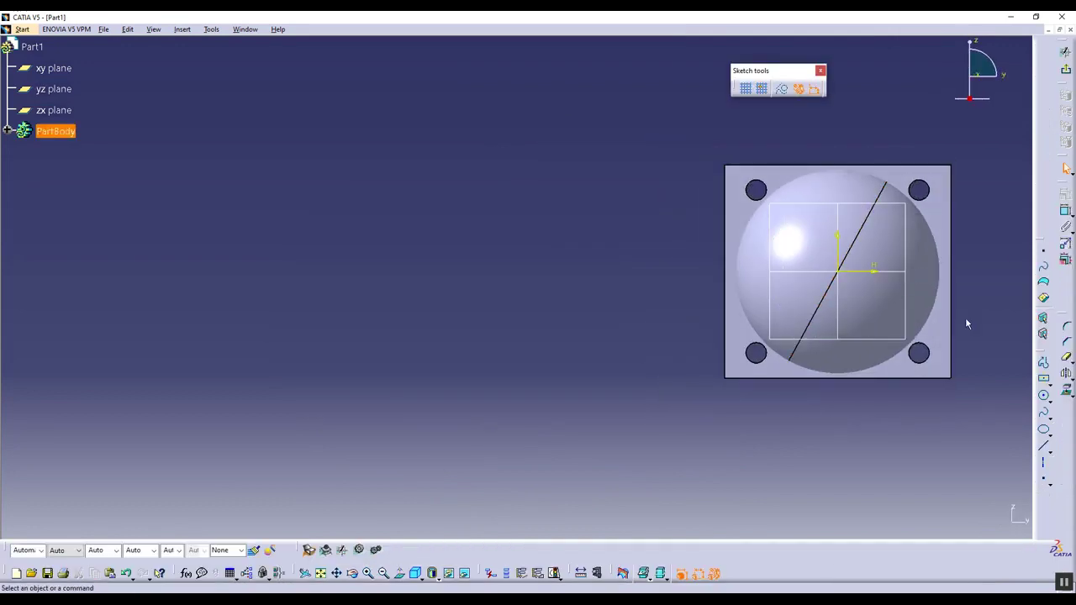
left_click(1044, 398)
left_click(837, 271)
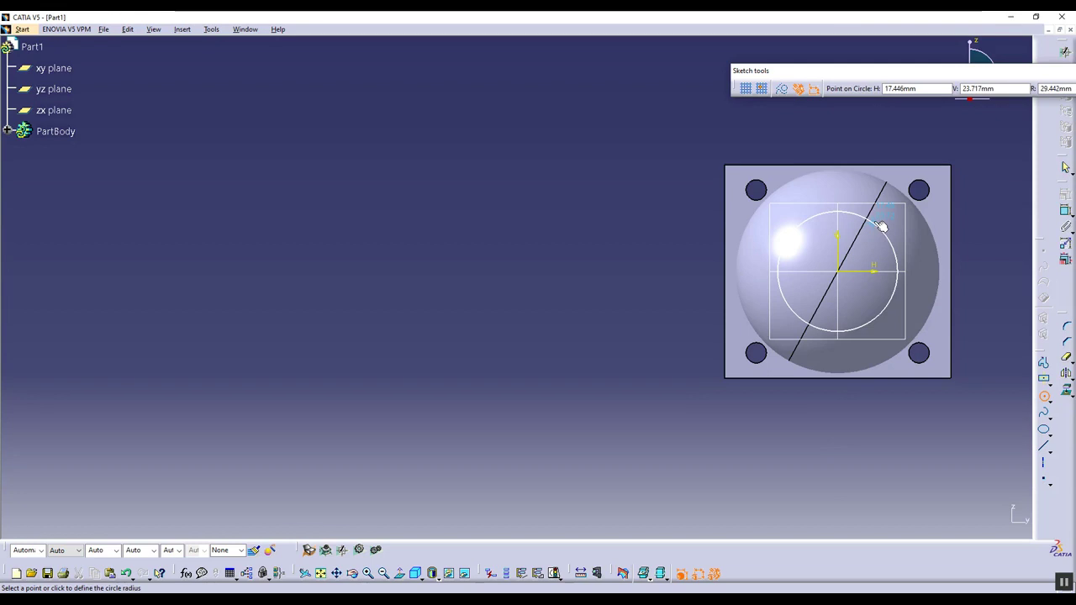
left_click(879, 229)
left_click(1065, 69)
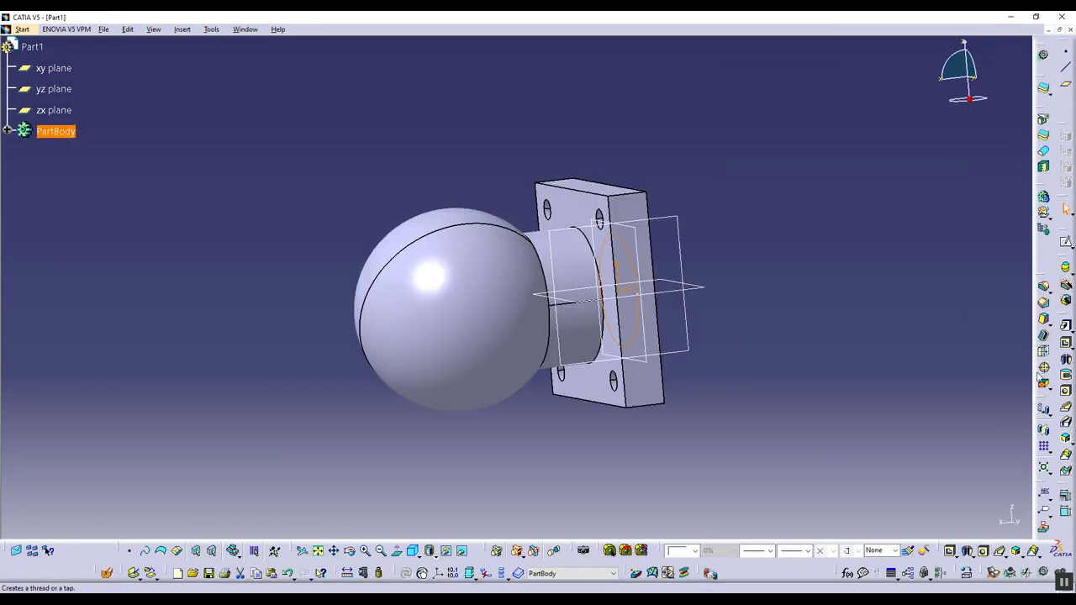
left_click(1065, 326)
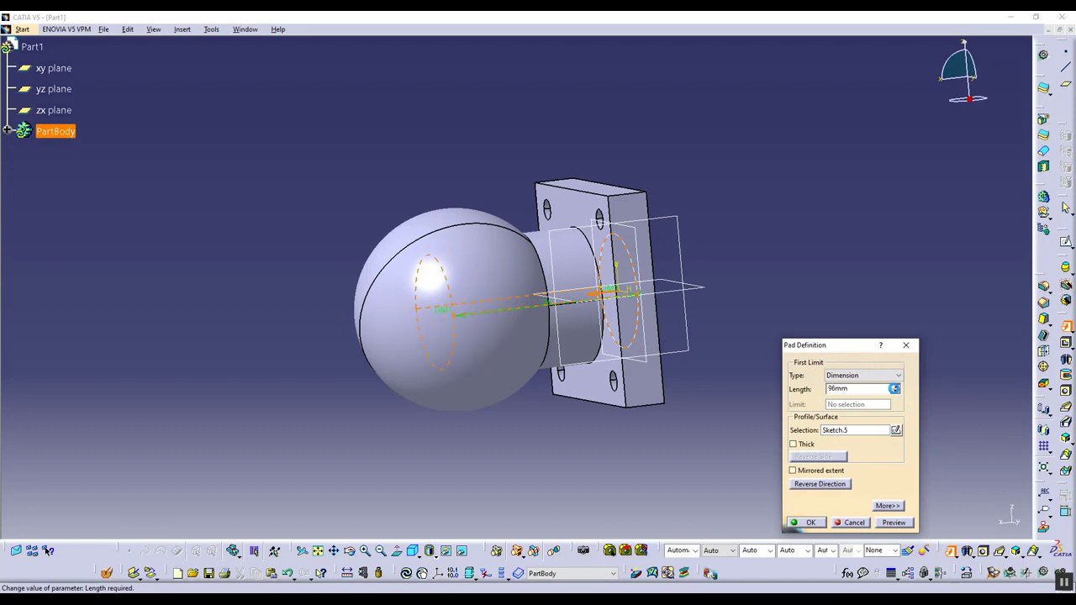
Lengthen the Sketch.5 pad beyond the sphere and confirm the protruding cylindrical stub
left_click_drag(414, 314, 285, 327)
left_click(893, 385)
type("150")
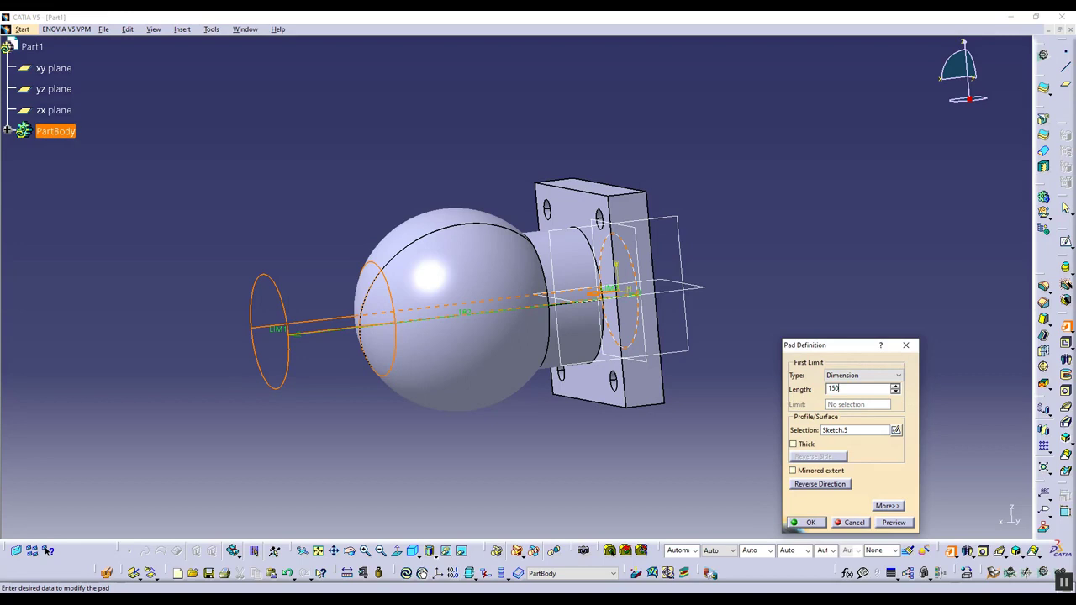
key("Return")
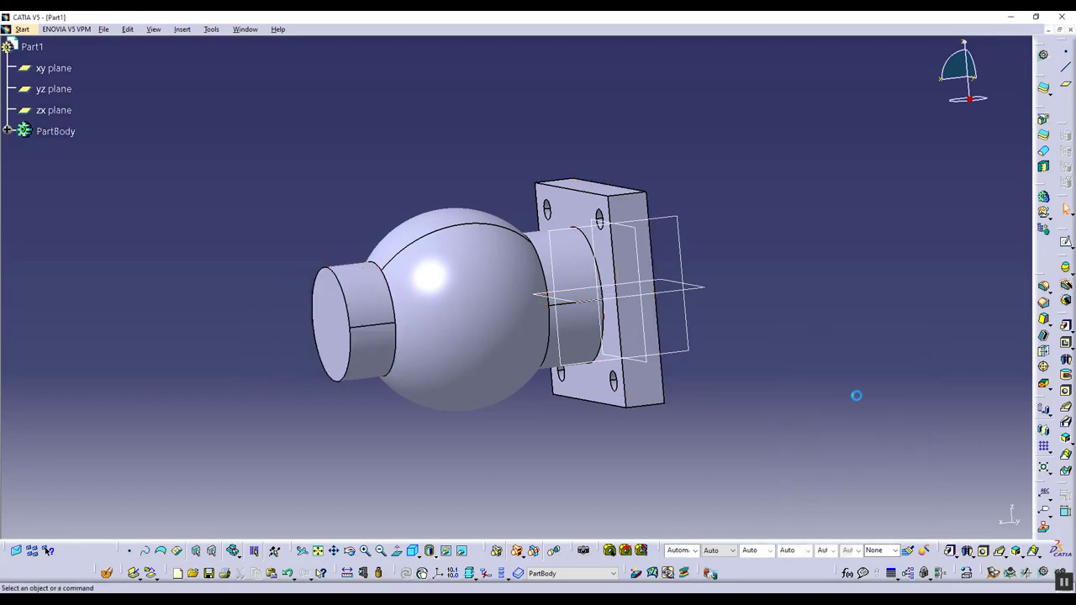
mouse_move(800, 394)
middle_mouse_down()
mouse_move(492, 353)
mouse_move(557, 217)
middle_mouse_up()
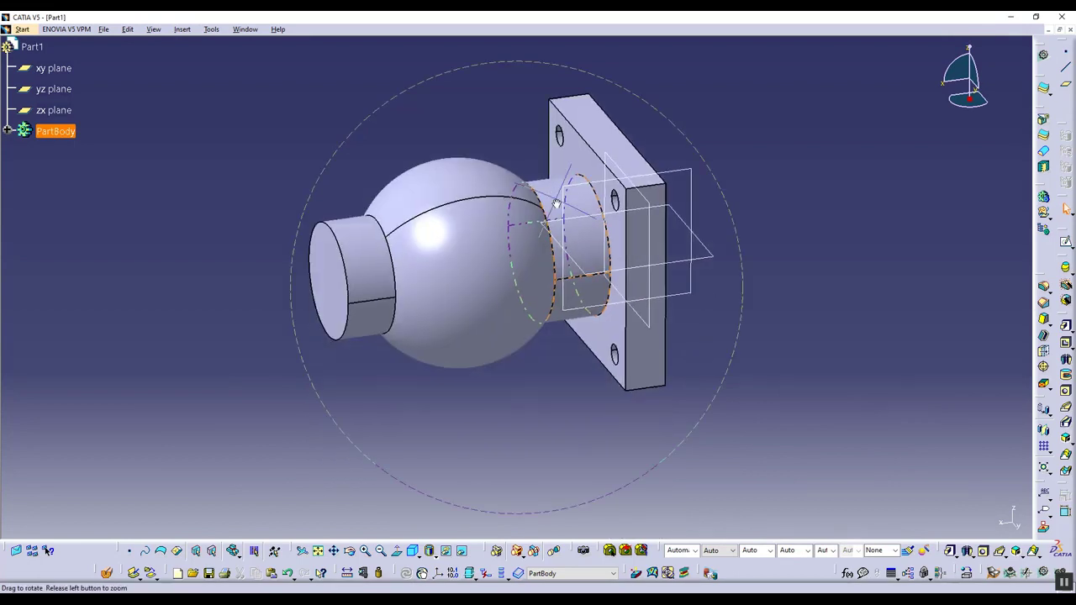